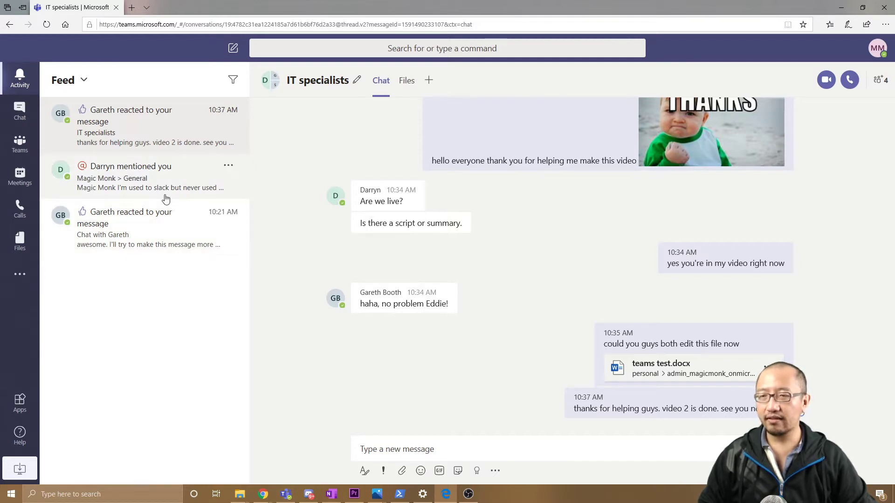
Review the reaction notifications in the activity feed and the chat messages they refer to.
click(135, 176)
click(127, 226)
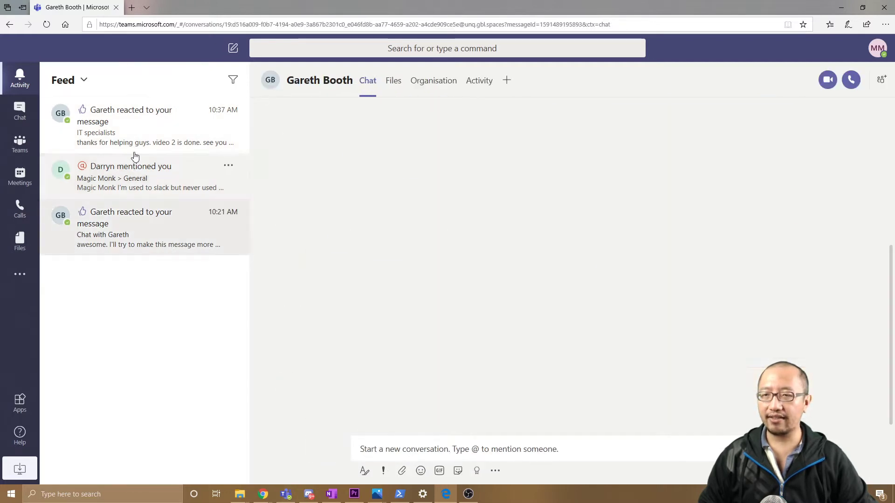
click(138, 121)
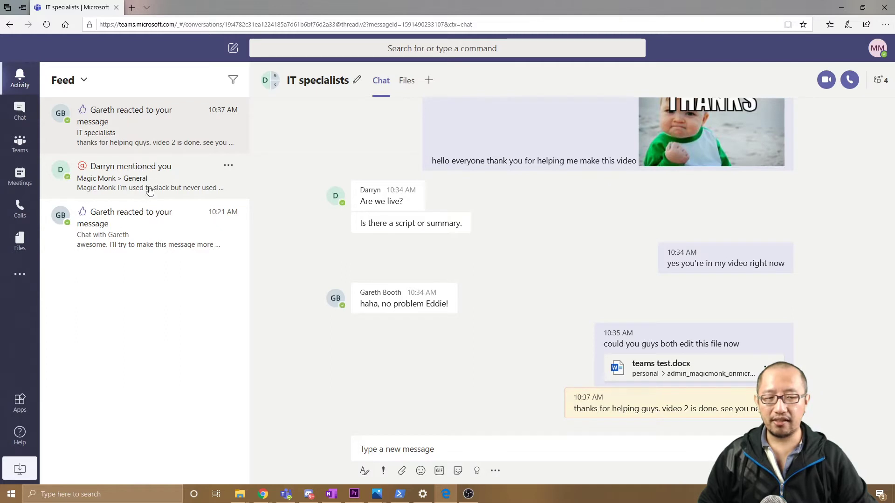
click(143, 227)
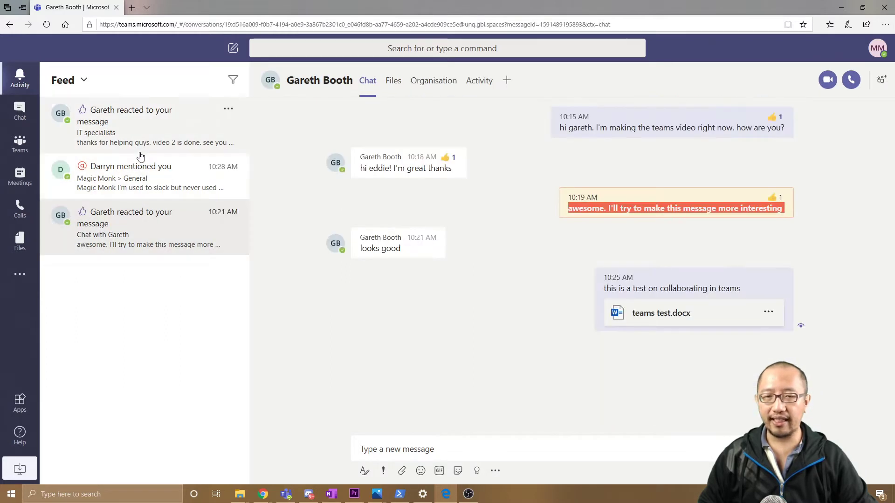
click(129, 126)
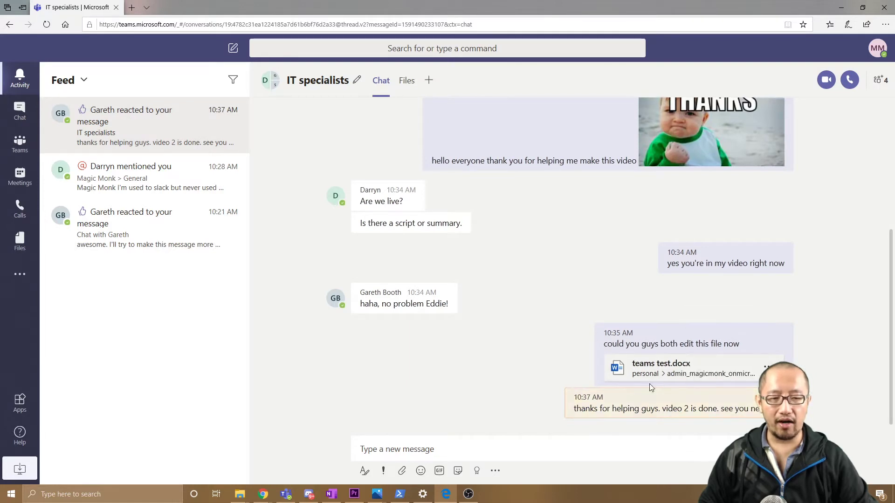
mouse_move(588, 404)
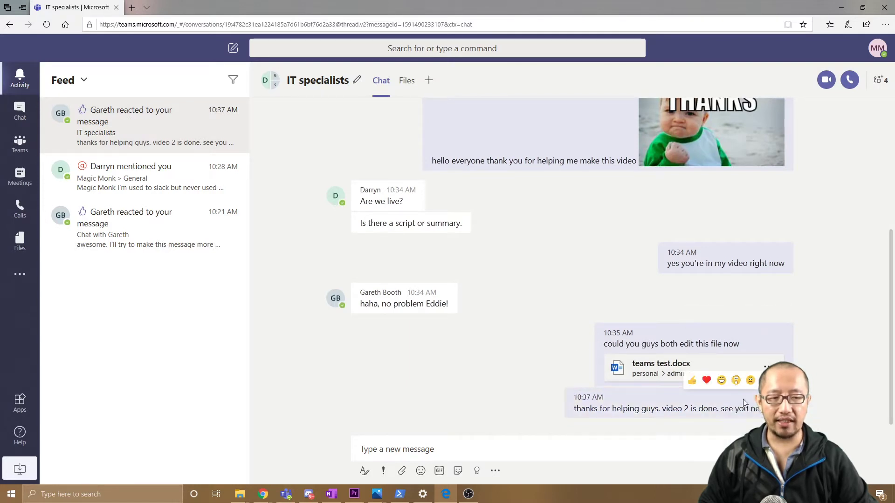
click(157, 225)
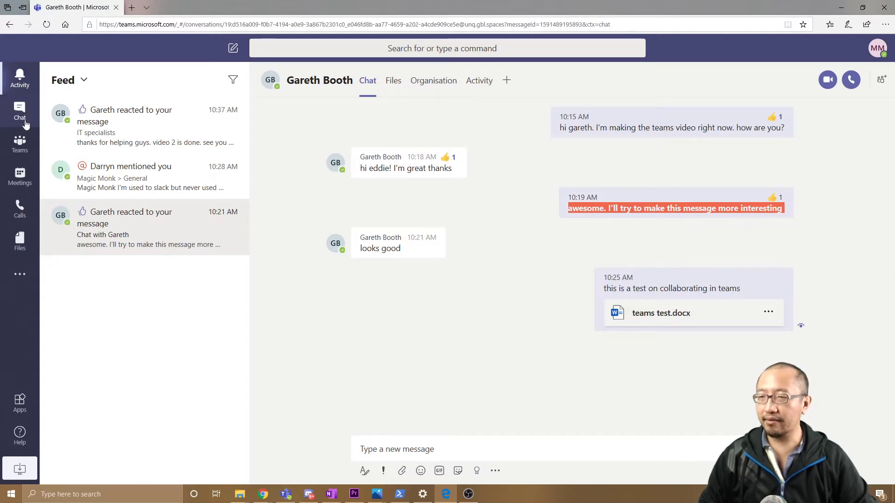
Look through the recent chats, comparing the IT specialists group conversation with the one-to-one conversation.
click(20, 143)
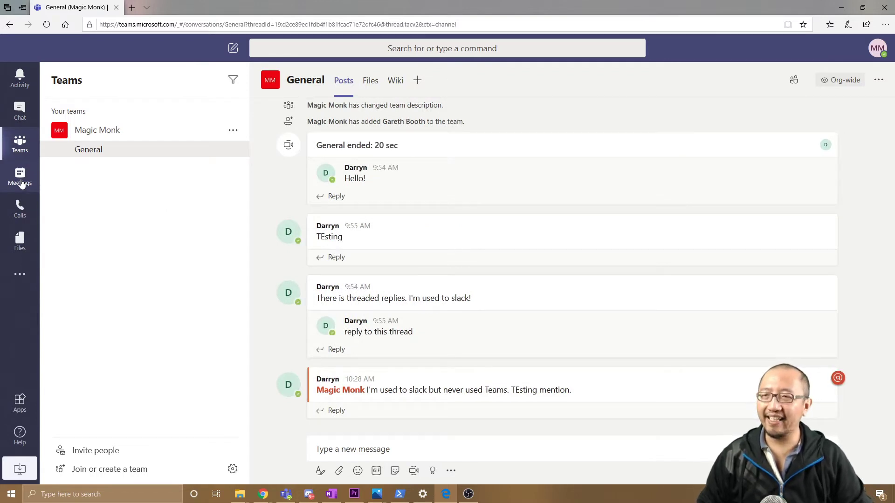
click(27, 119)
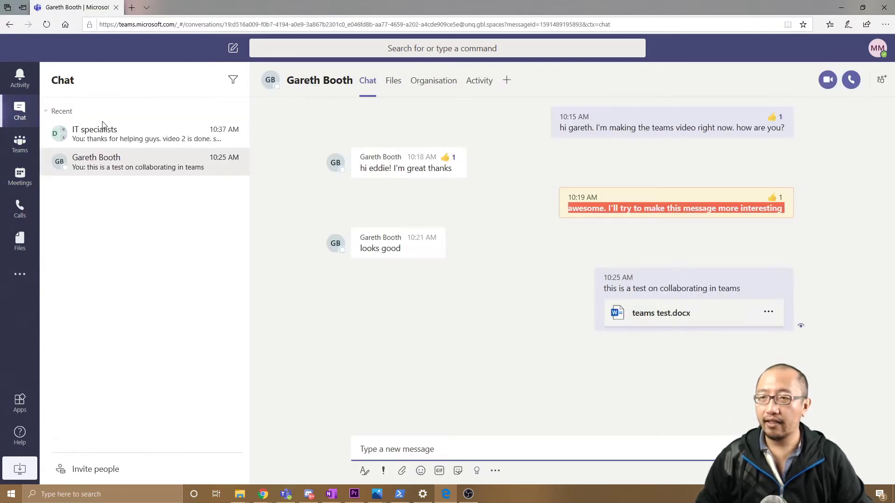
click(150, 145)
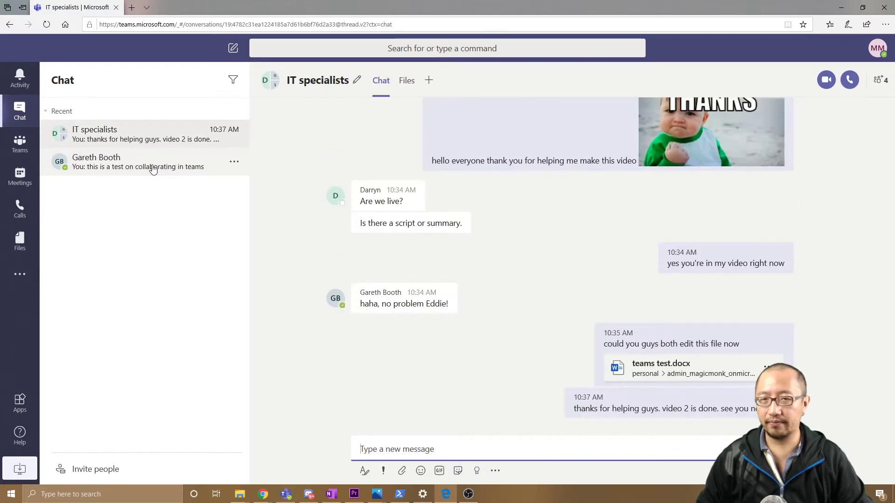
click(153, 169)
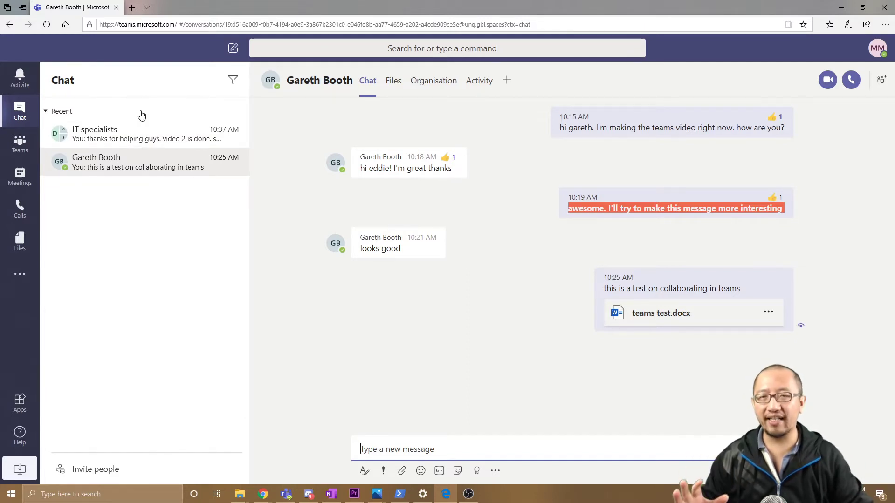
click(140, 140)
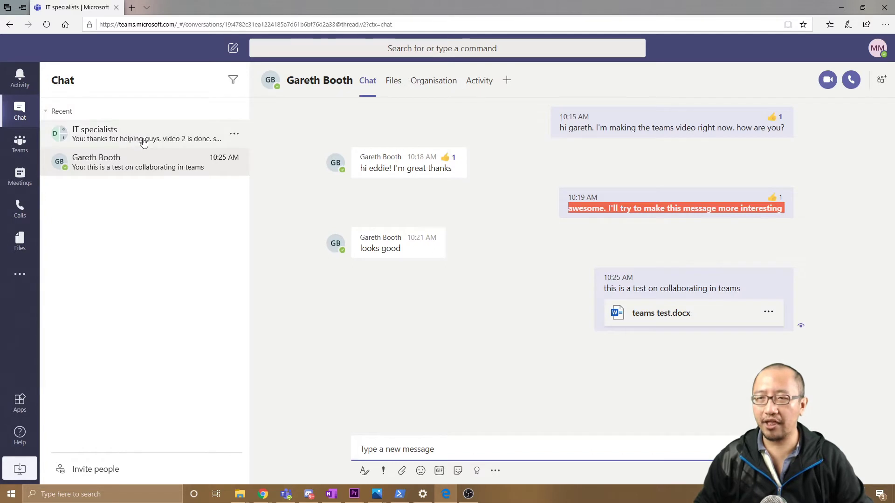
click(141, 164)
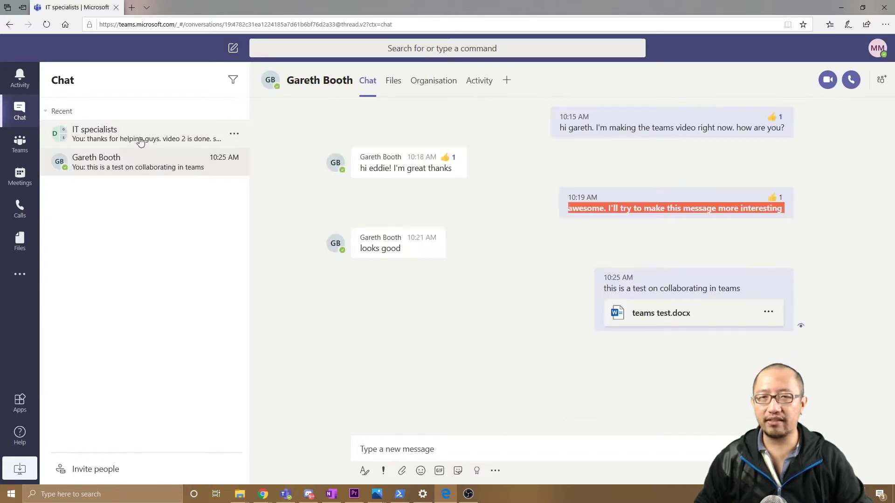
click(141, 140)
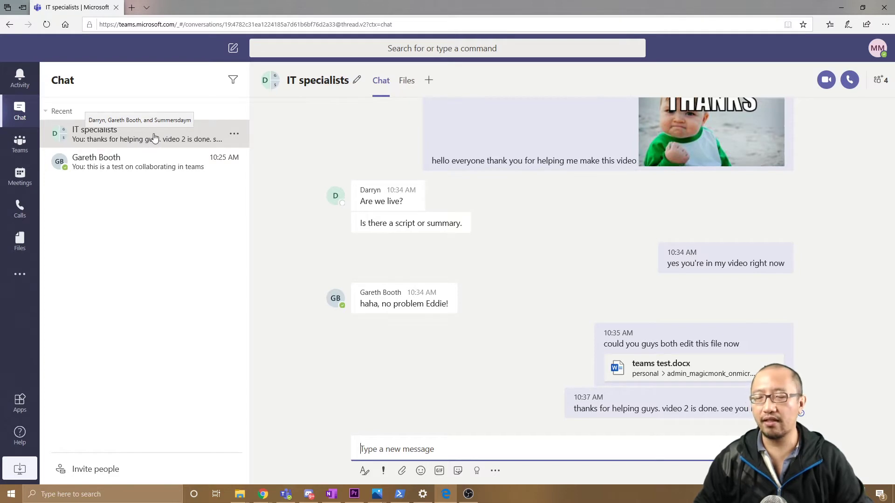
Start a new channel for the Magic Monk team and name it IT Questions.
click(20, 144)
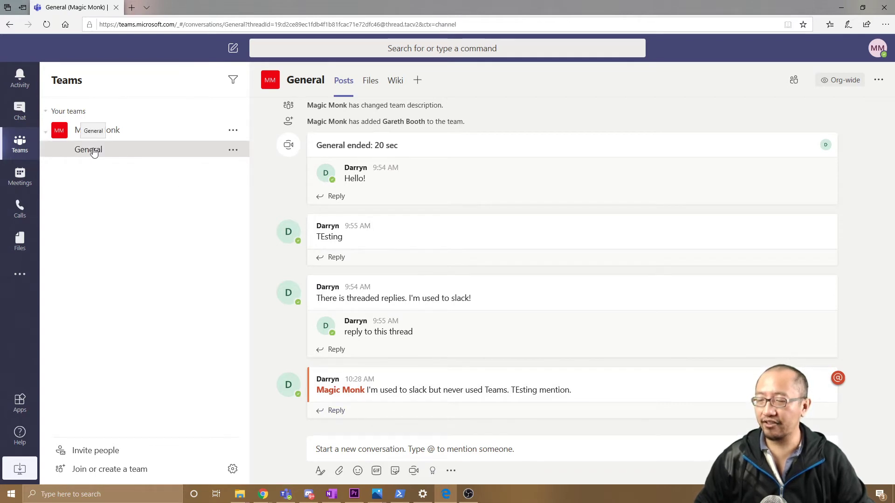
click(235, 131)
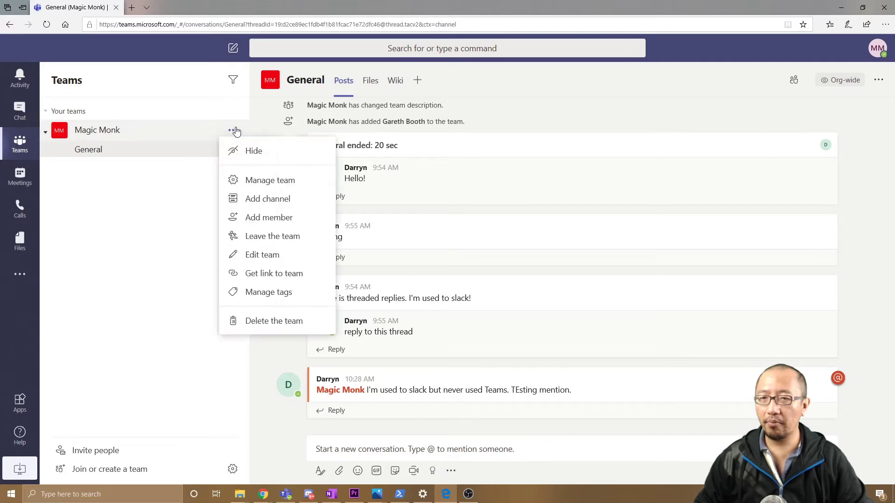
click(275, 199)
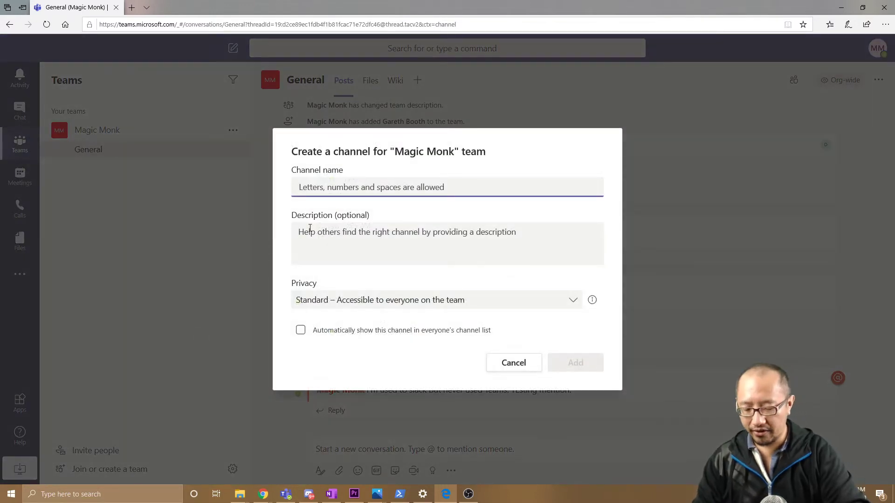
text(IT Questions)
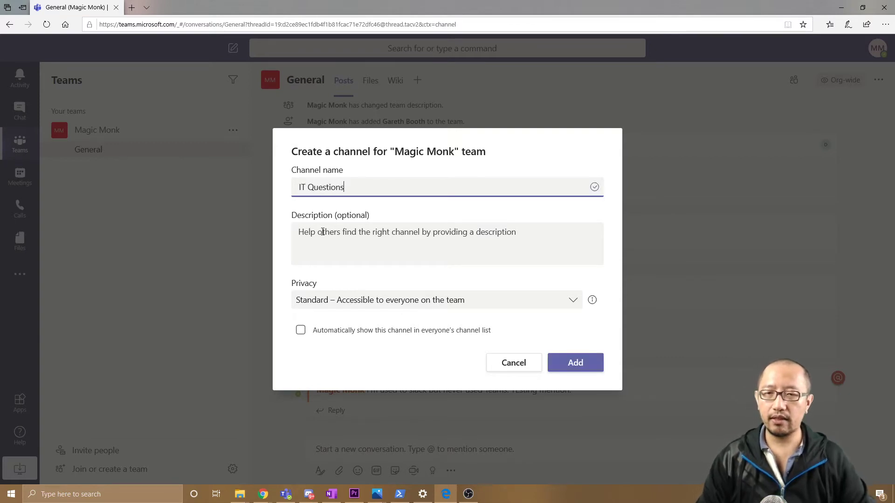
Enter the channel description "Type in here if you have an IT question".
click(322, 231)
text(Ty)
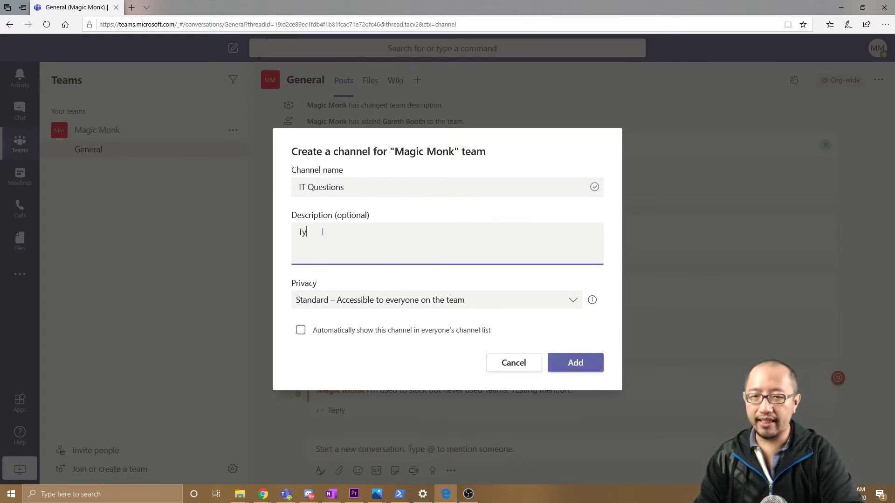
text(pe in here if)
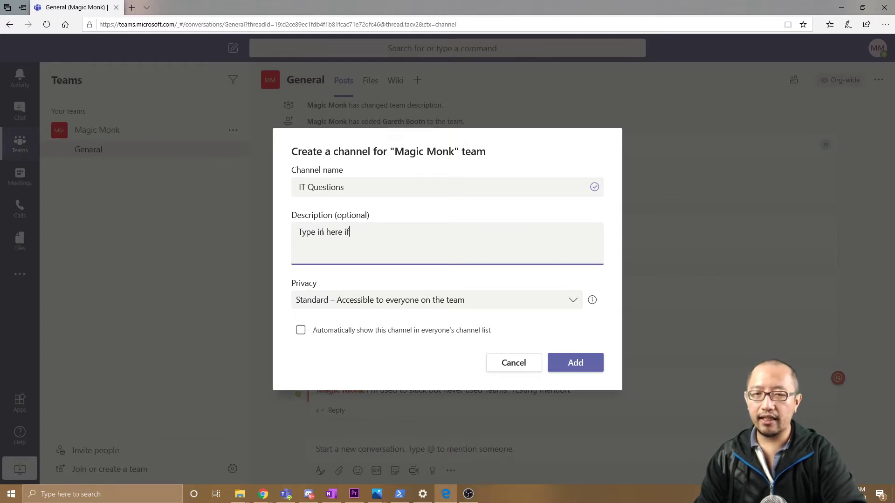
text( you have an IT ques)
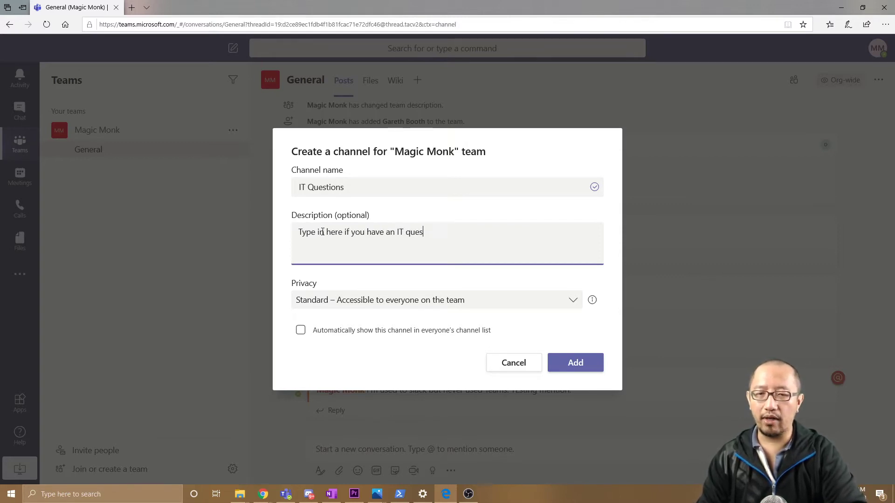
text(tion)
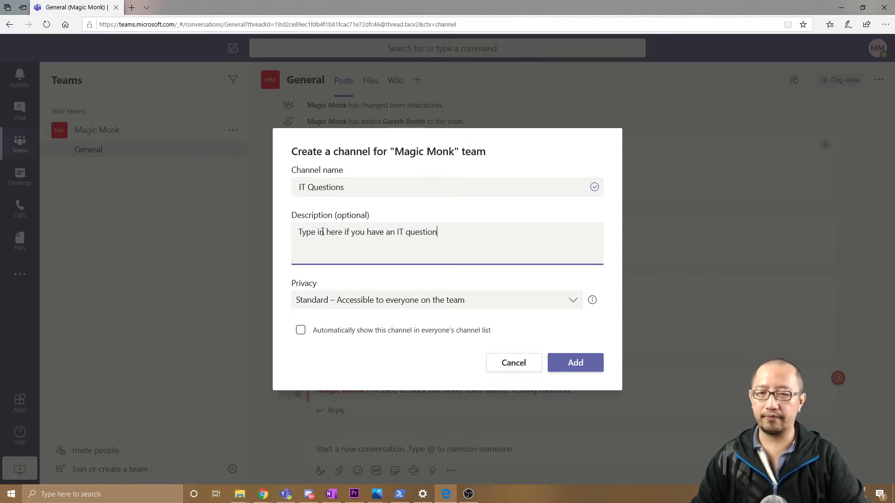
Set the channel's privacy to Standard, accessible to everyone on the team, and create the channel.
click(431, 306)
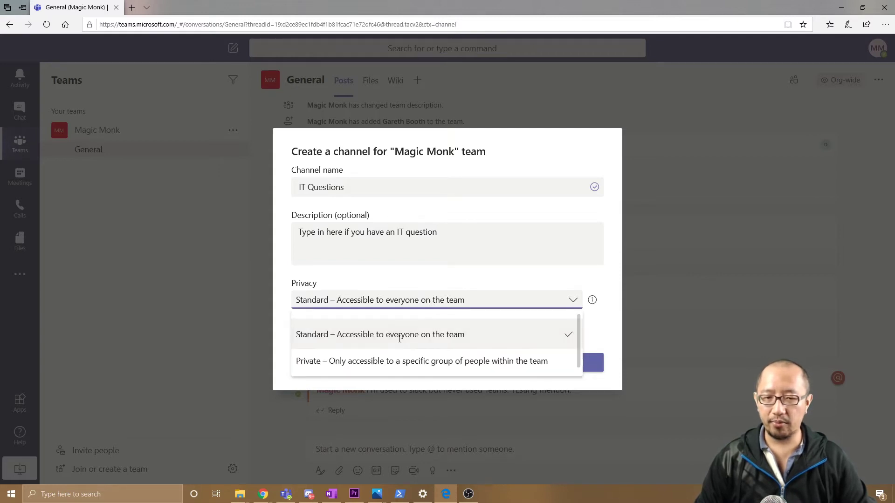
click(399, 335)
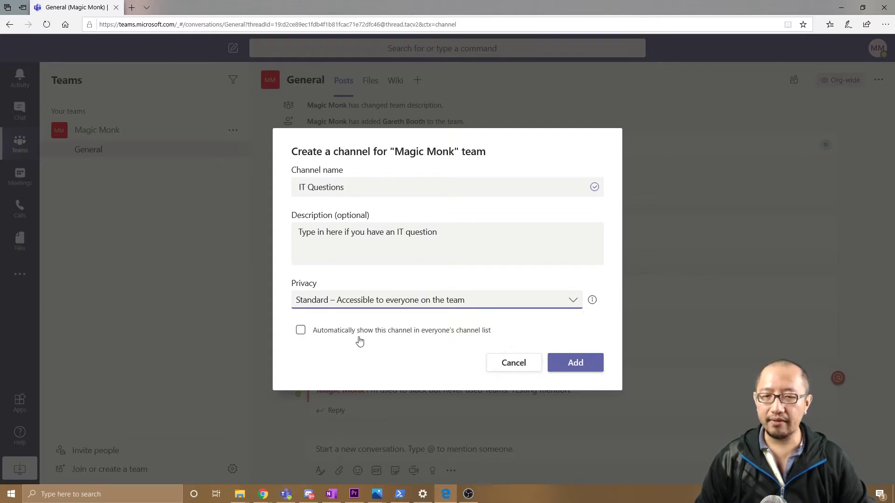
click(572, 364)
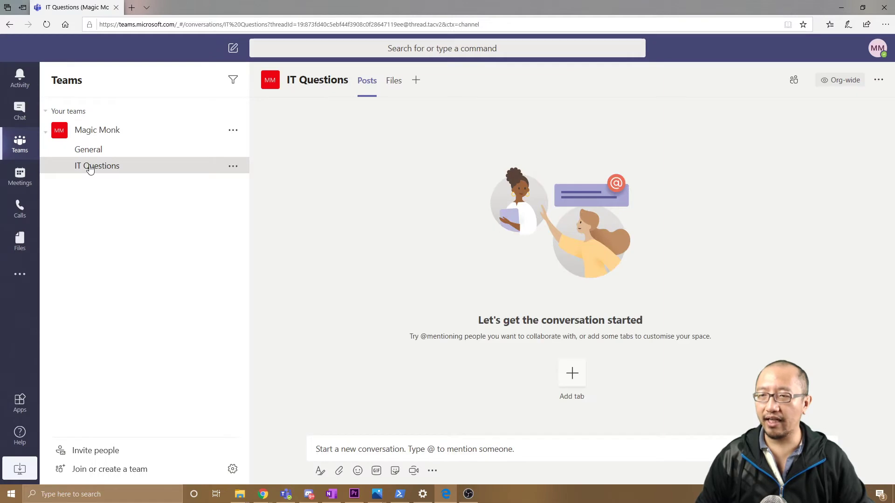
View the General and IT Questions channels, and collapse and re-expand the Magic Monk team's channel list.
click(103, 153)
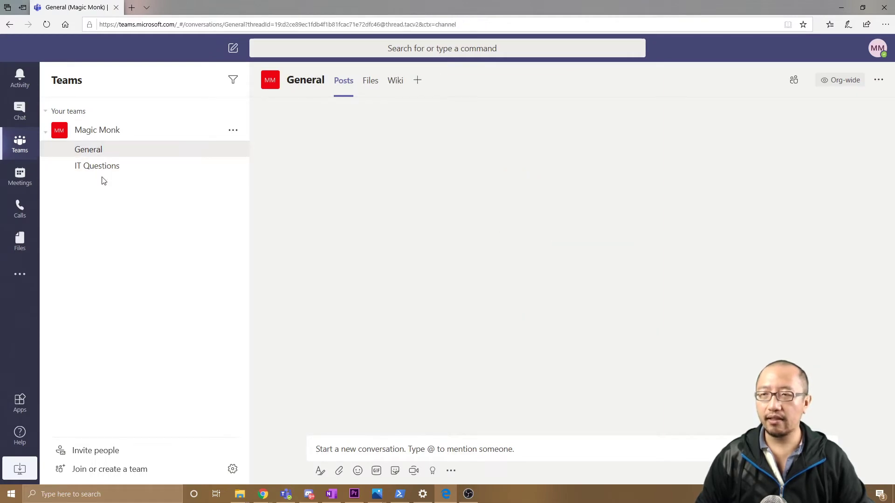
click(100, 168)
click(110, 135)
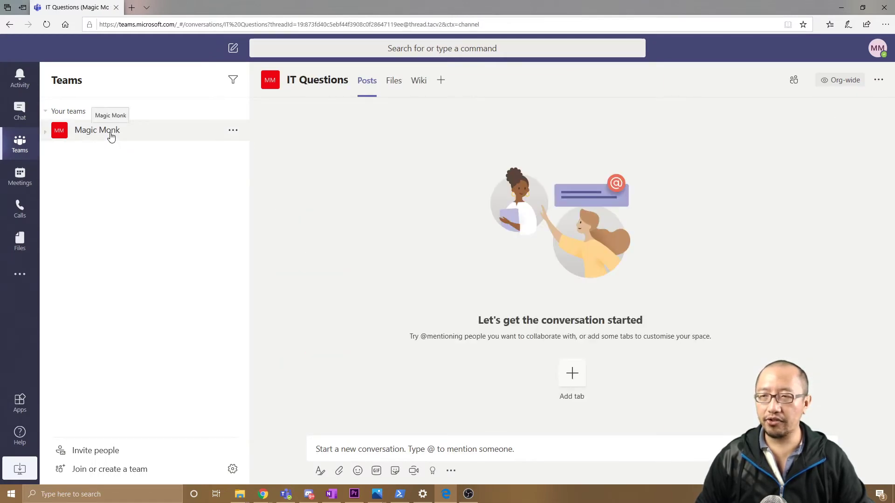
click(144, 134)
Open the management page of the Magic Monk team and examine its owners, members and guests.
click(236, 137)
click(237, 136)
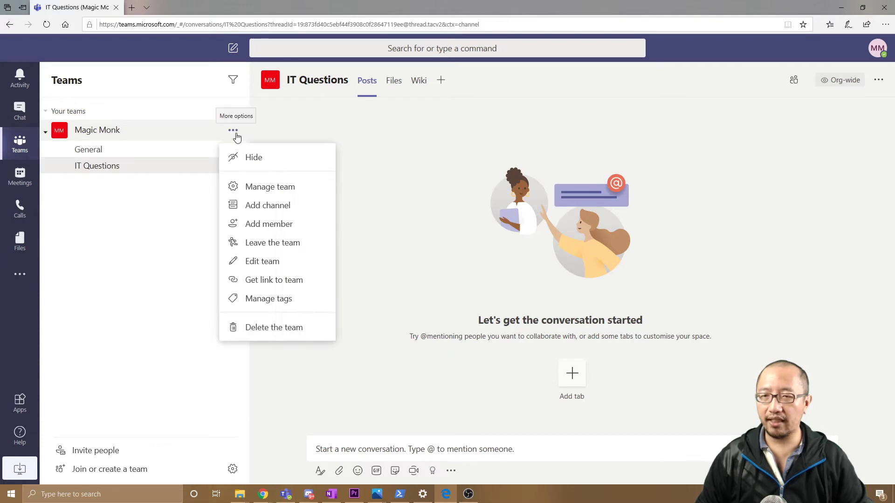
click(266, 191)
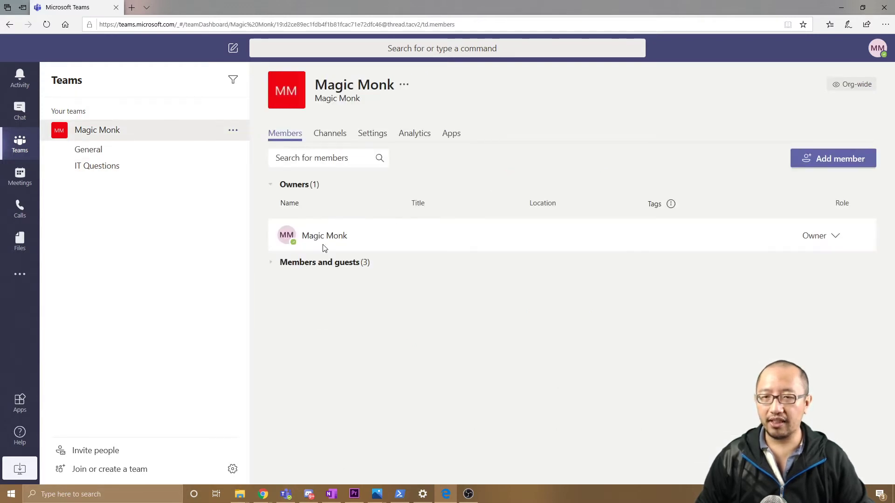
click(276, 264)
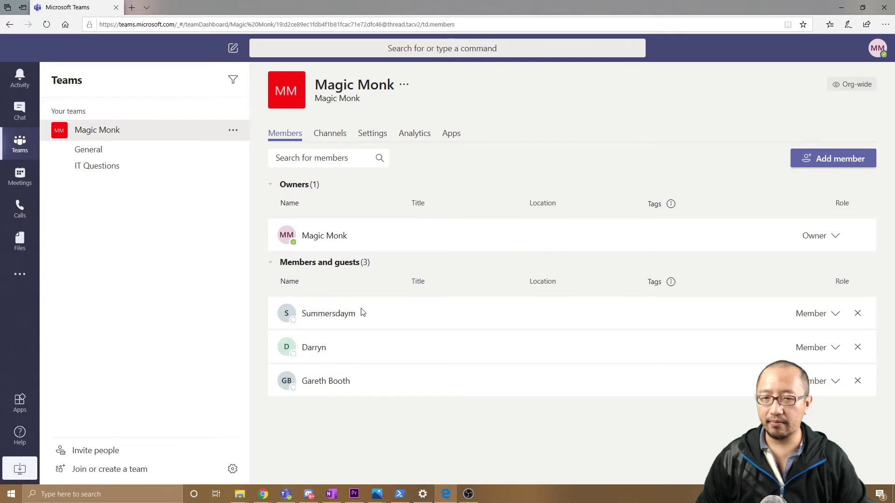
mouse_move(326, 317)
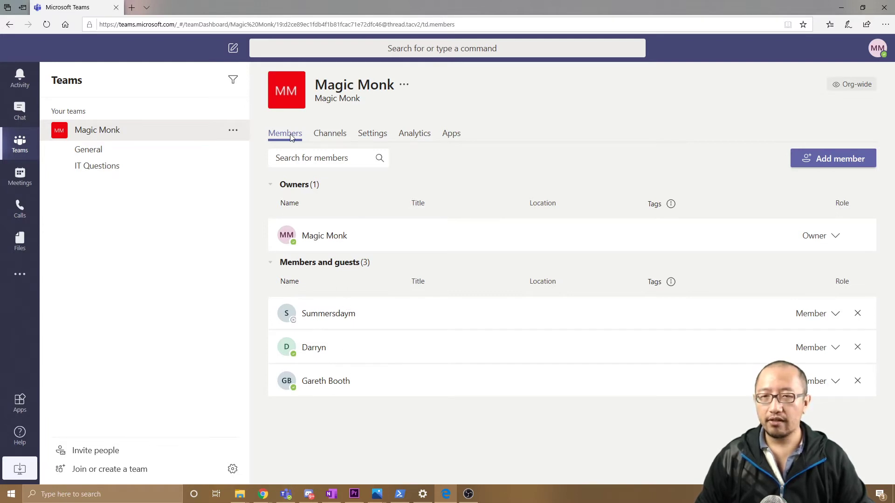
Begin a post in the IT Questions channel with a mention of the colleague from the one-to-one chat.
click(88, 171)
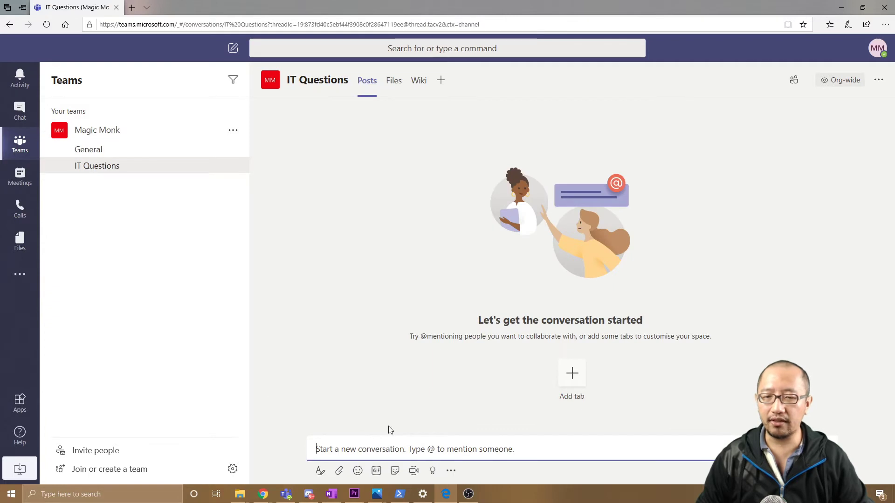
text(@Gareth)
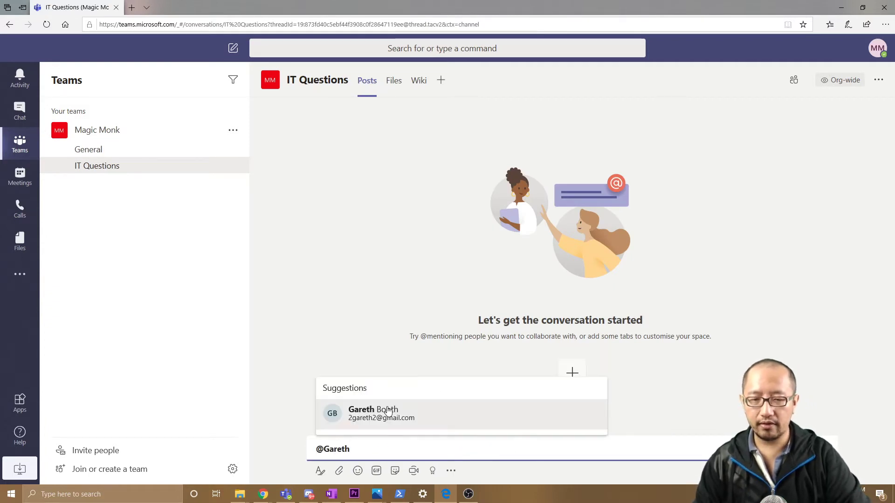
click(388, 411)
Complete the post after the mention with "can you explain the difference between an SSD and an HD please so I understand it" and publish it.
text(cam upui)
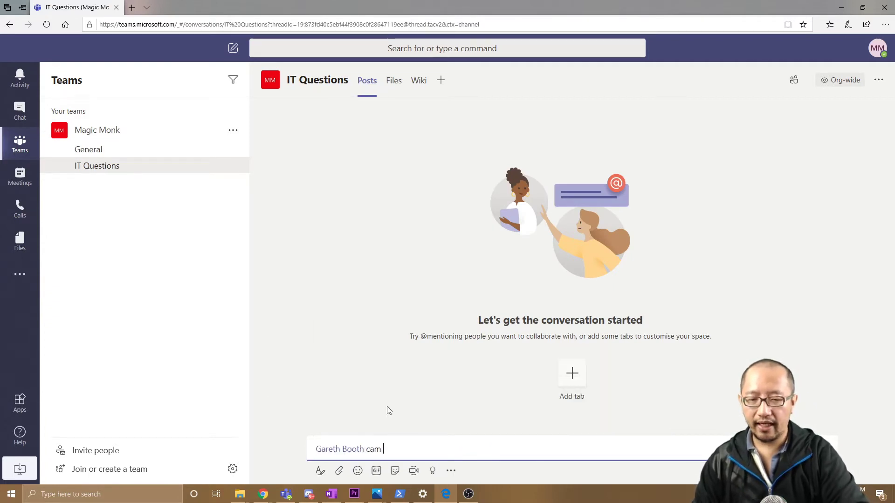
key(BackSpace)
key(BackSpace)
key(BackSpace)
key(BackSpace)
key(BackSpace)
key(BackSpace)
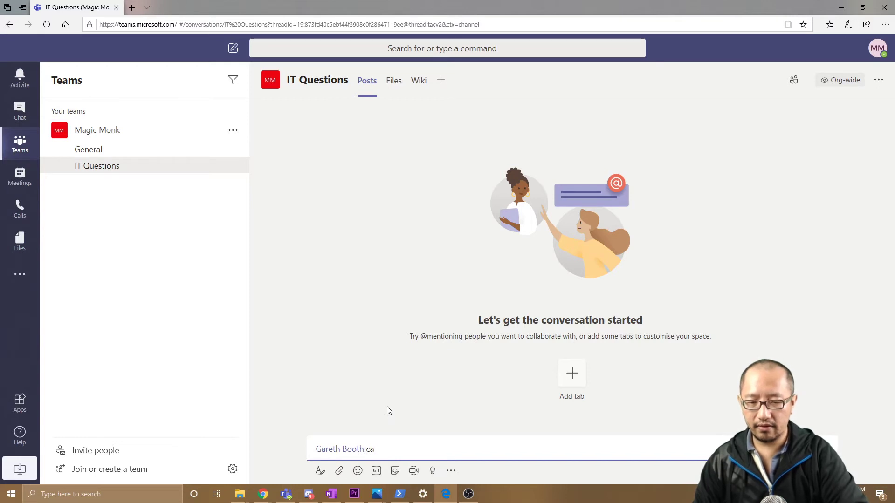
text(n you explain the )
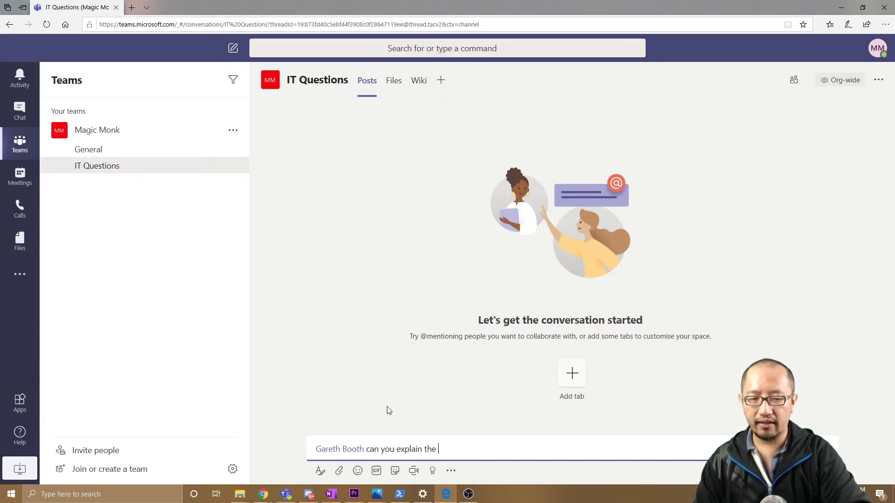
text(difference between an SSD and an HD)
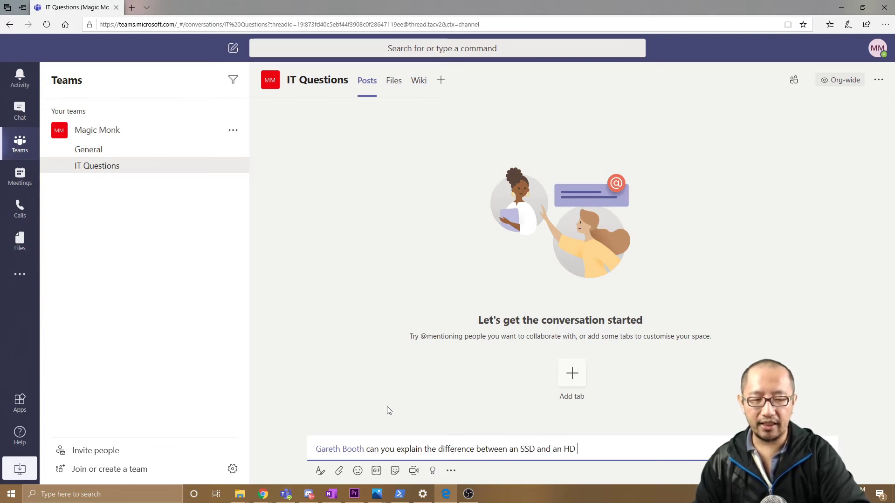
text(please s)
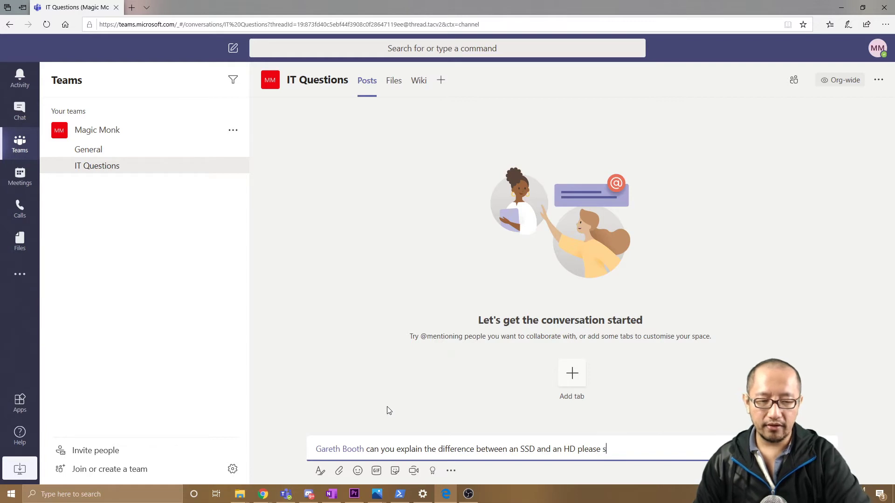
text(p)
key(BackSpace)
key(BackSpace)
text(o I unders)
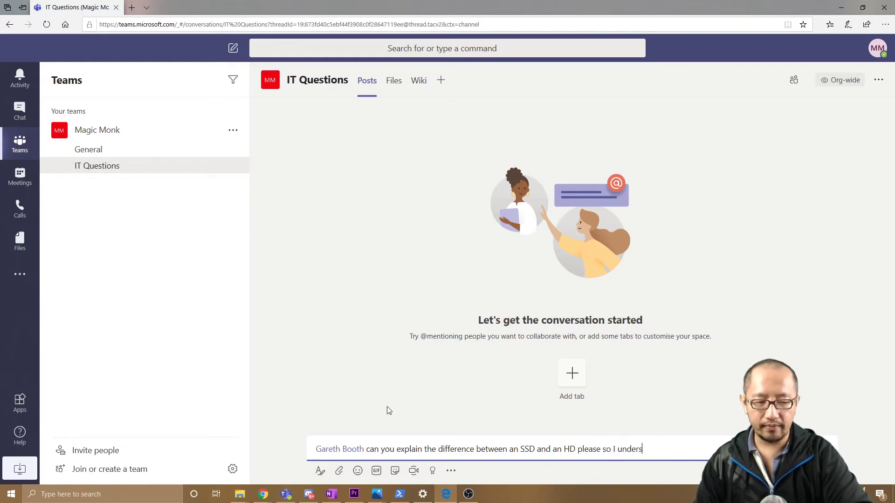
text(tand it)
key(Return)
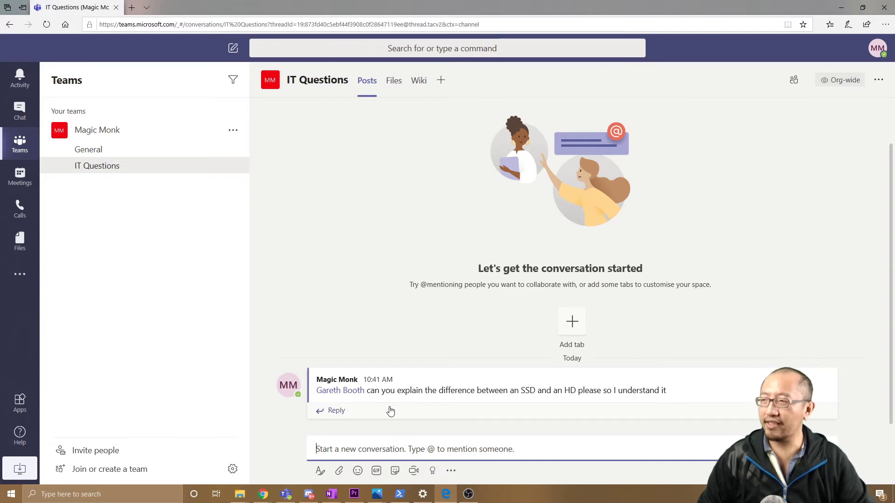
View the mention notification from the activity feed and return to the General channel in the teams list.
mouse_move(343, 401)
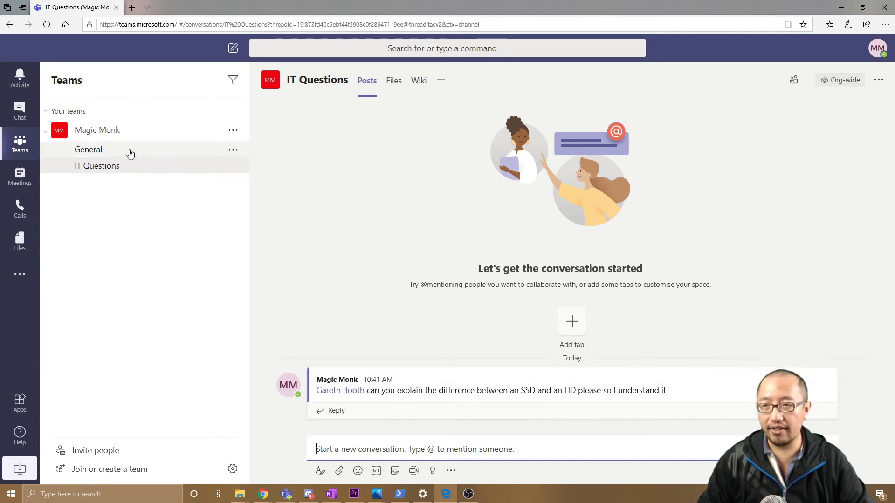
click(20, 78)
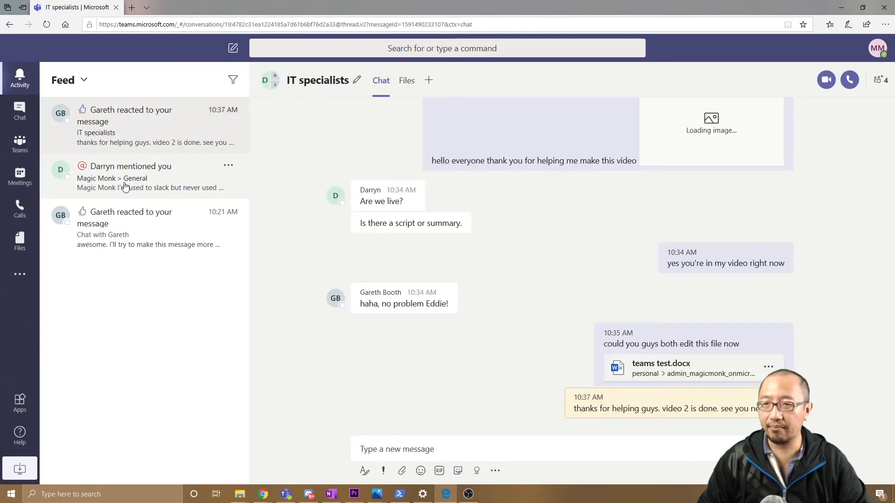
click(122, 184)
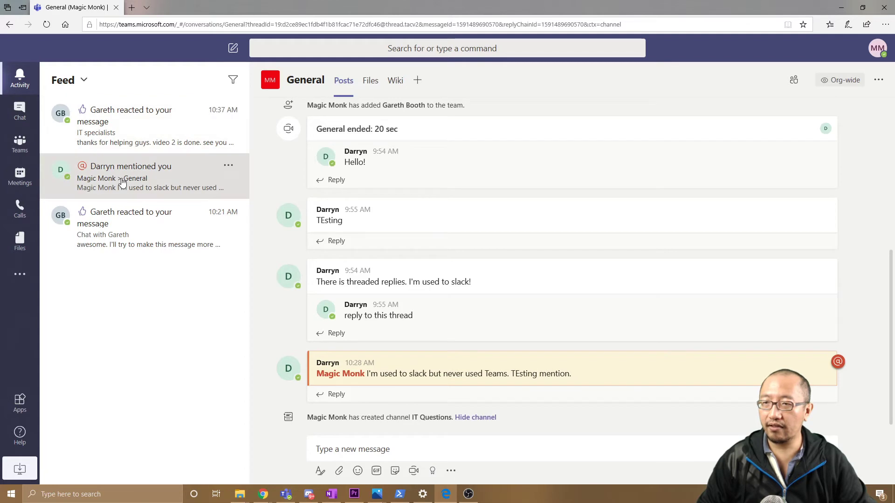
click(18, 154)
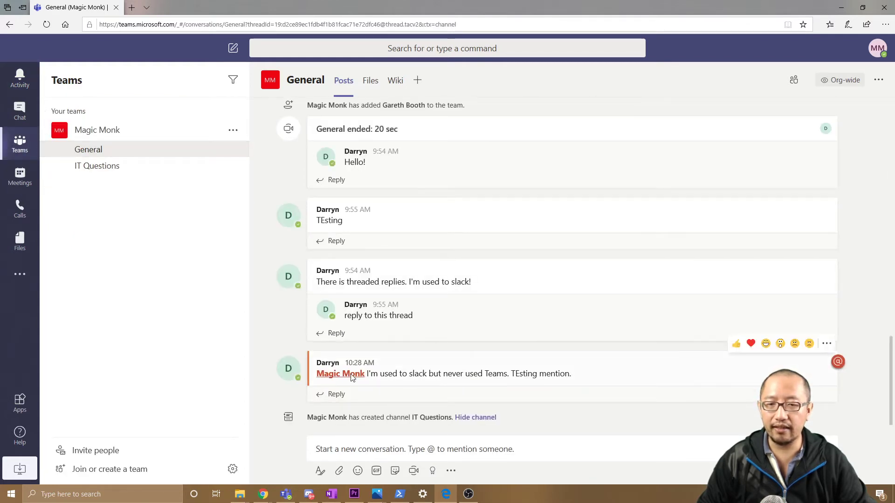
Reply to the mention in General with "we use this at work a lot. it's taking over. everything in Microsoft is now linked to teams".
mouse_move(331, 379)
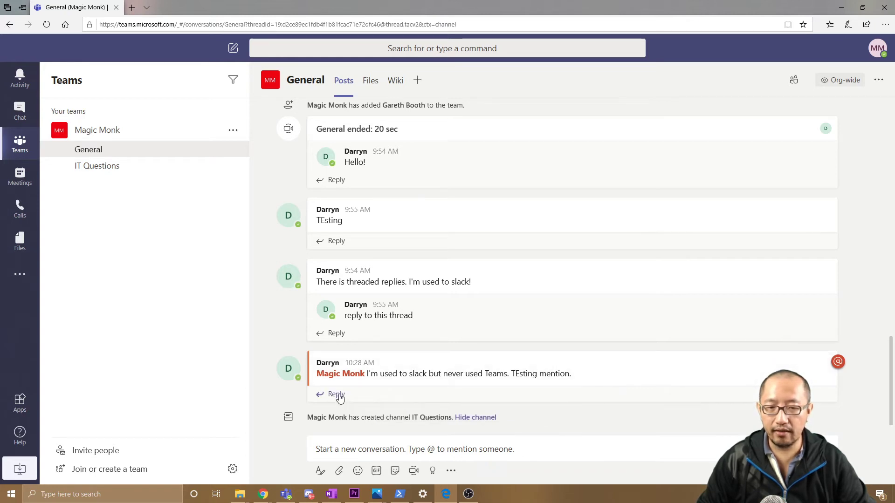
click(358, 404)
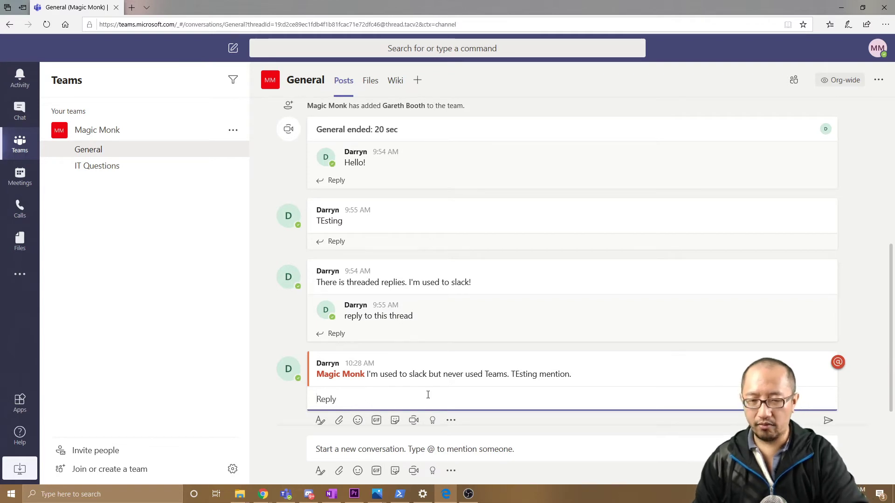
text(we use this at w)
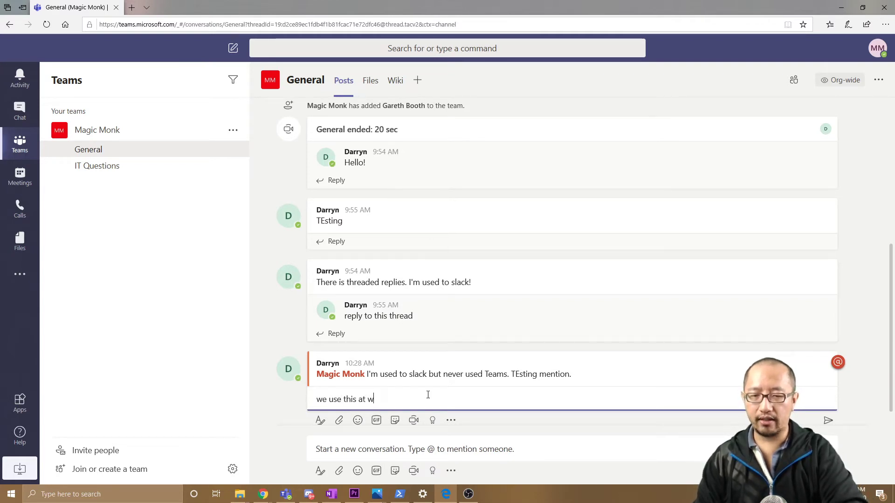
text(ork a lot. it's taking over)
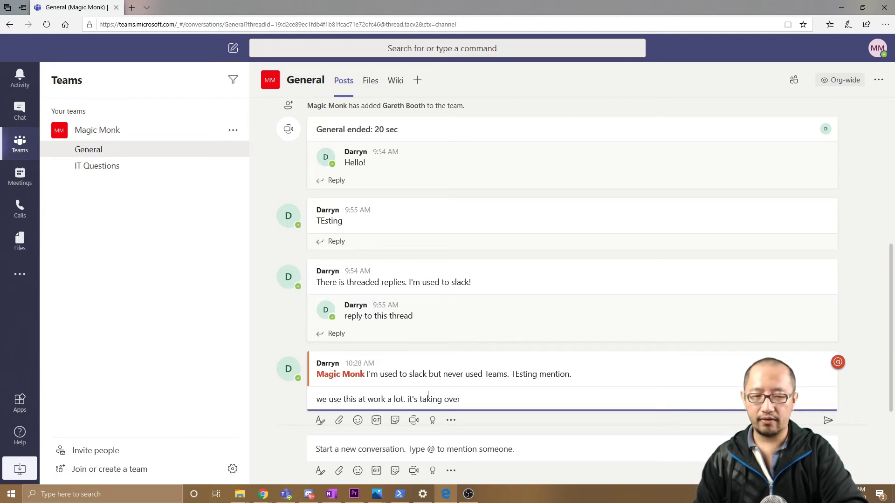
text(. ev)
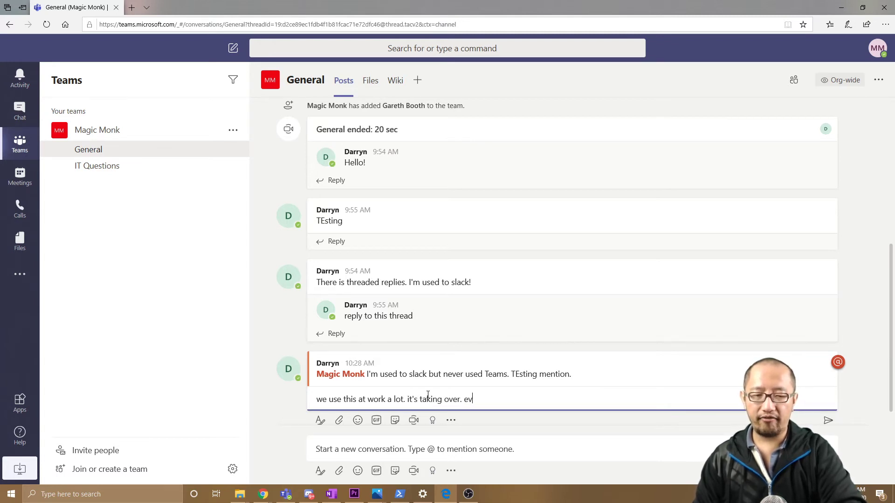
text(erything in Microsoft )
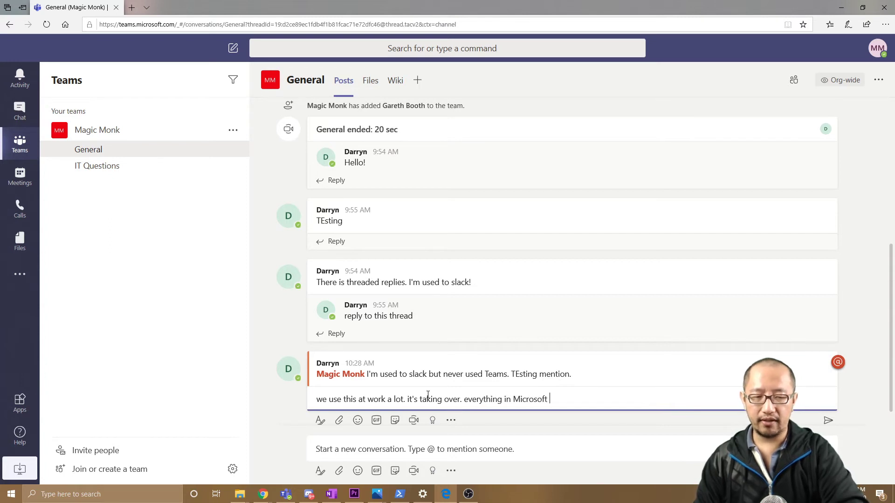
text(is now linked to teams)
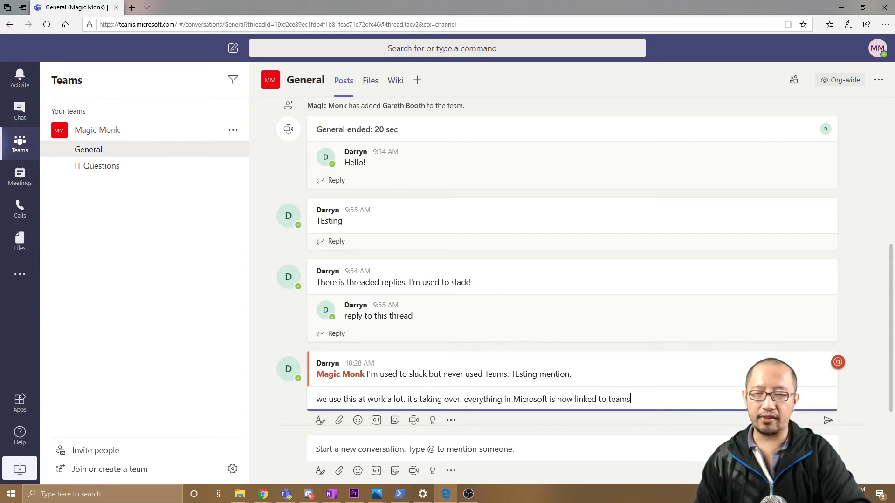
key(Return)
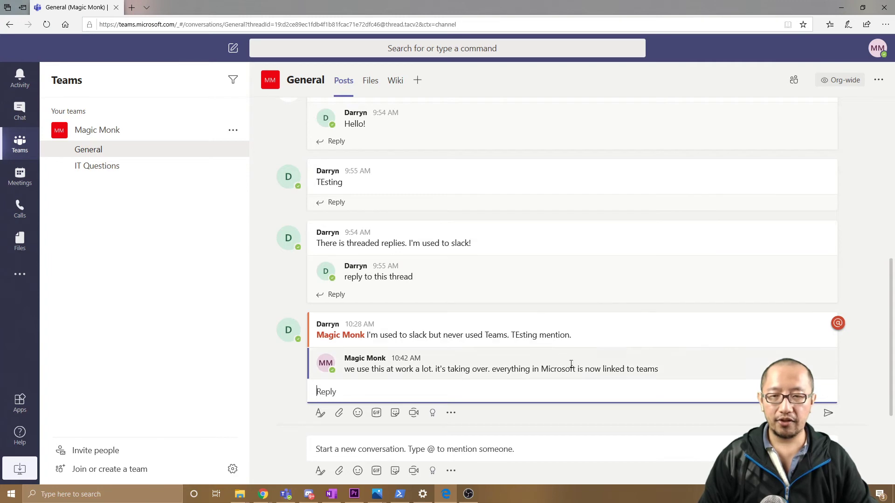
Examine the additional options offered for the "TEsting" message and the "reply to this thread" reply in General.
scroll(516, 312, up, 5)
scroll(518, 311, down, 8)
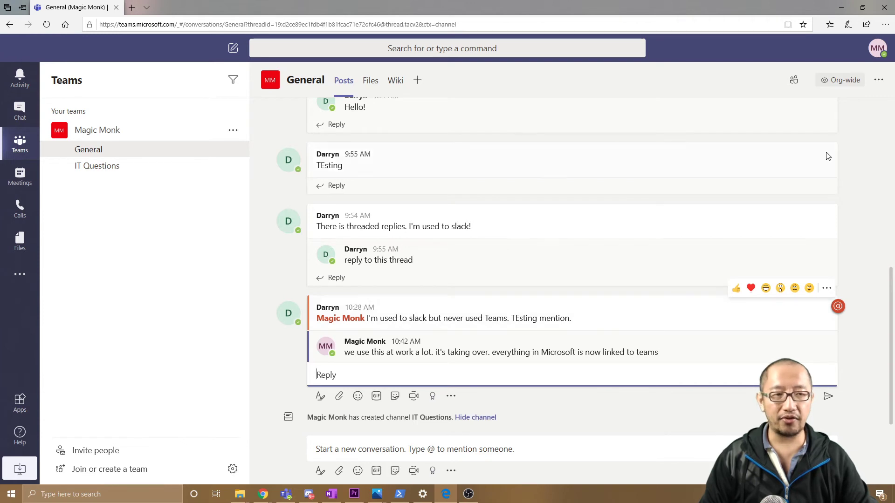
click(826, 136)
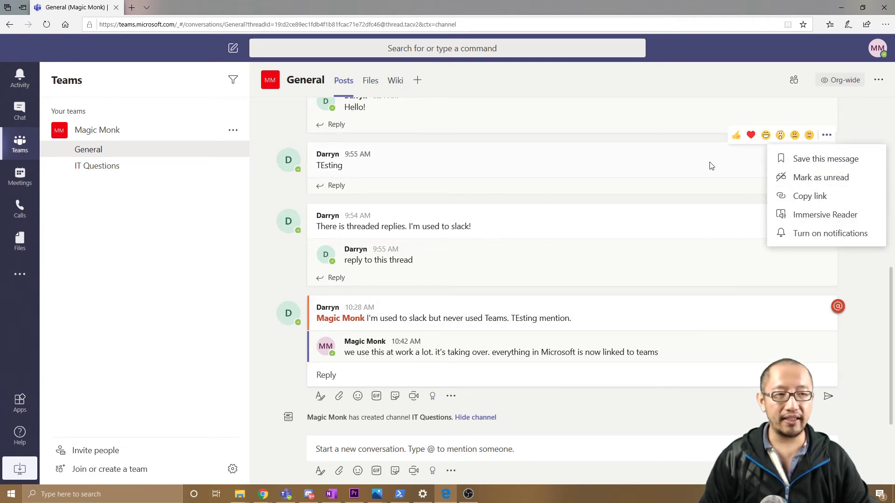
scroll(710, 166, up, 3)
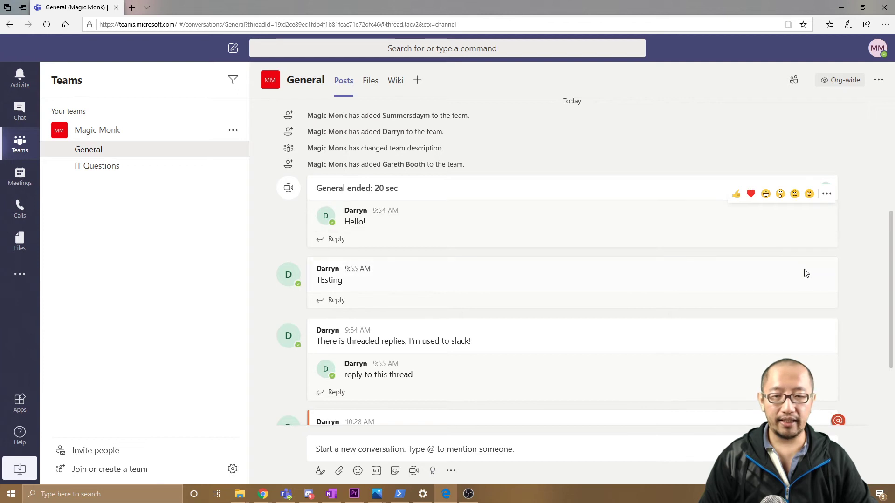
click(828, 254)
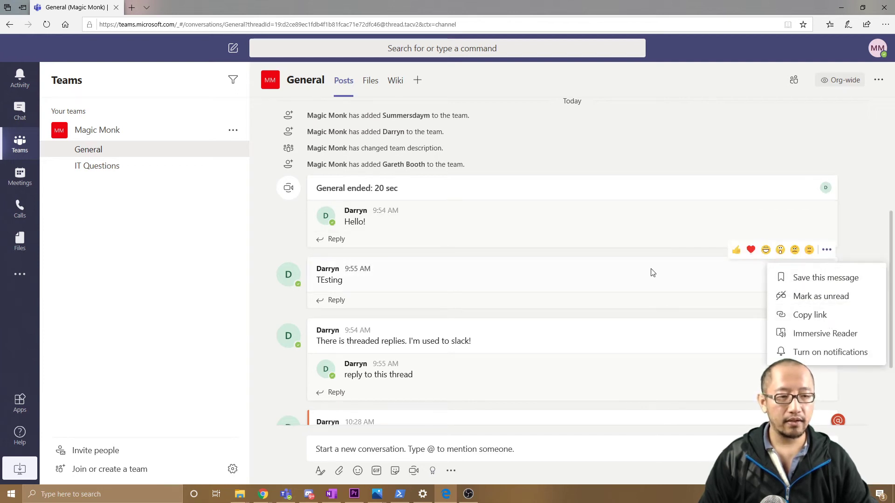
click(548, 347)
scroll(548, 347, down, 2)
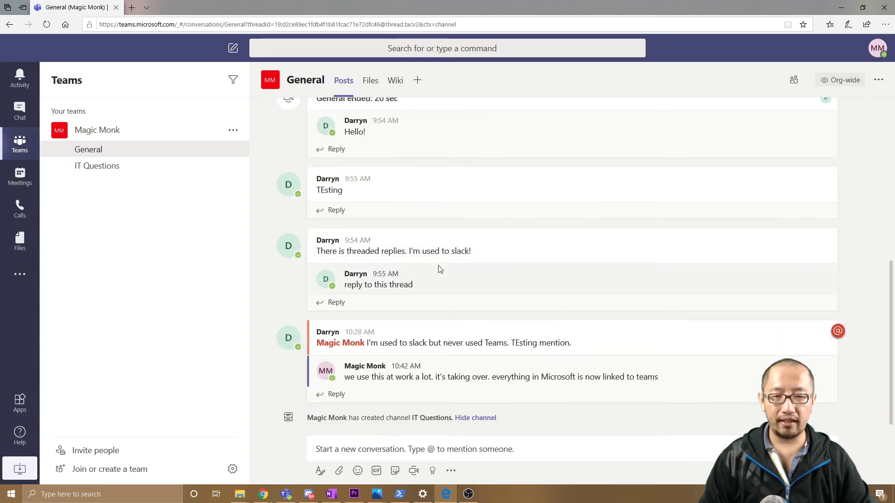
mouse_move(731, 287)
click(827, 258)
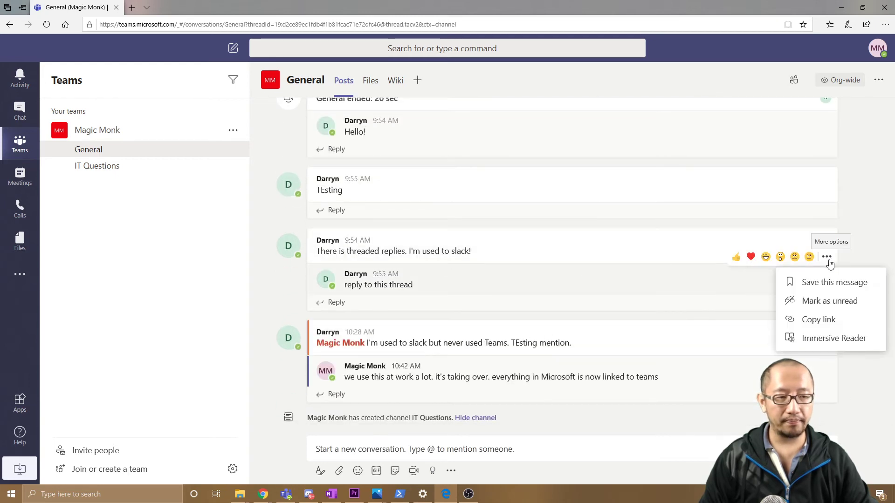
Manage the Magic Monk team and change the role of the member mentioned in the IT Questions post to Owner.
click(235, 131)
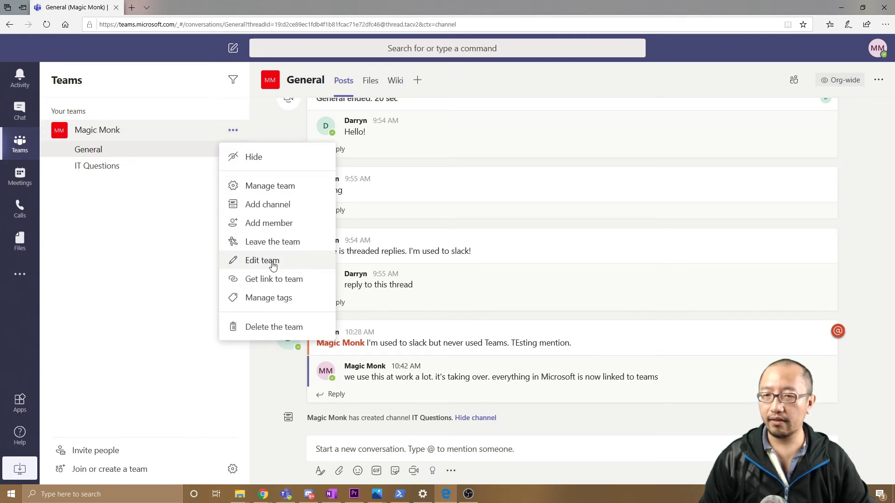
click(280, 186)
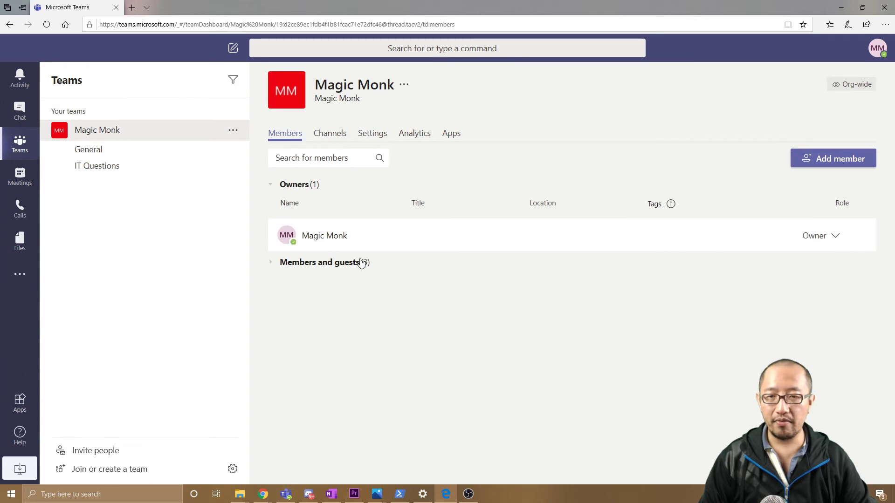
click(279, 264)
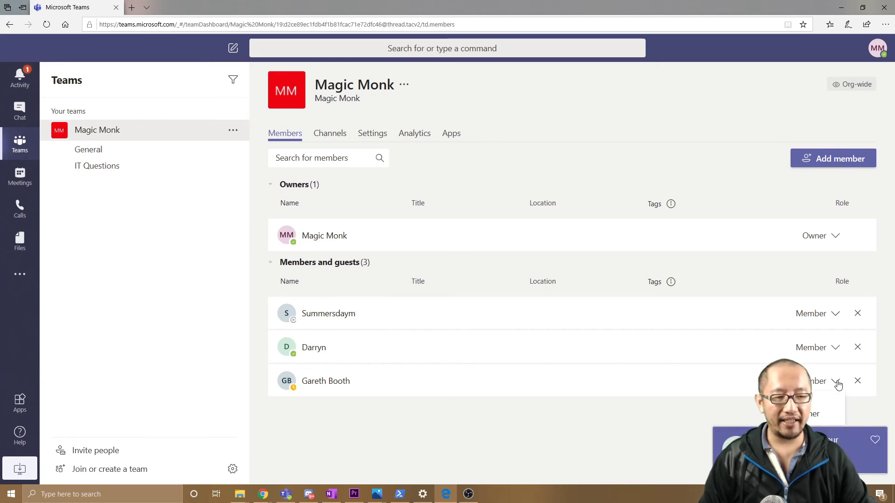
click(820, 414)
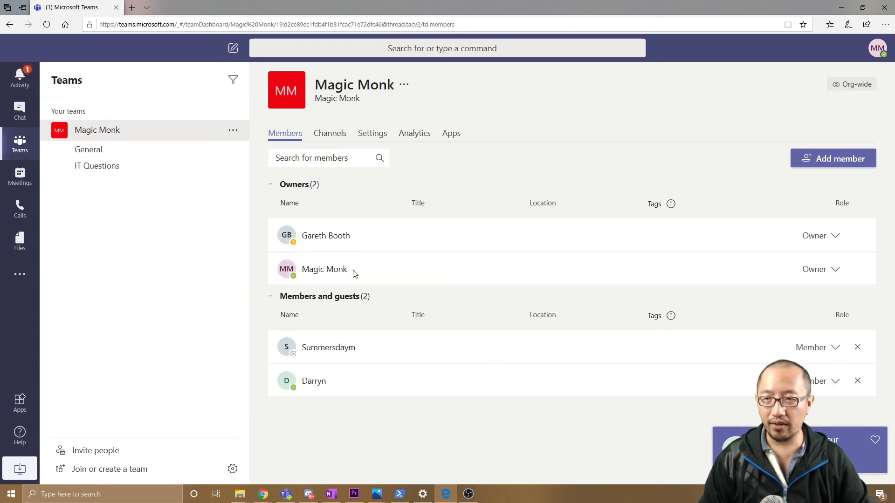
Return to the General channel's posts and look at the dialog for adding a tab, closing it without adding one.
click(95, 153)
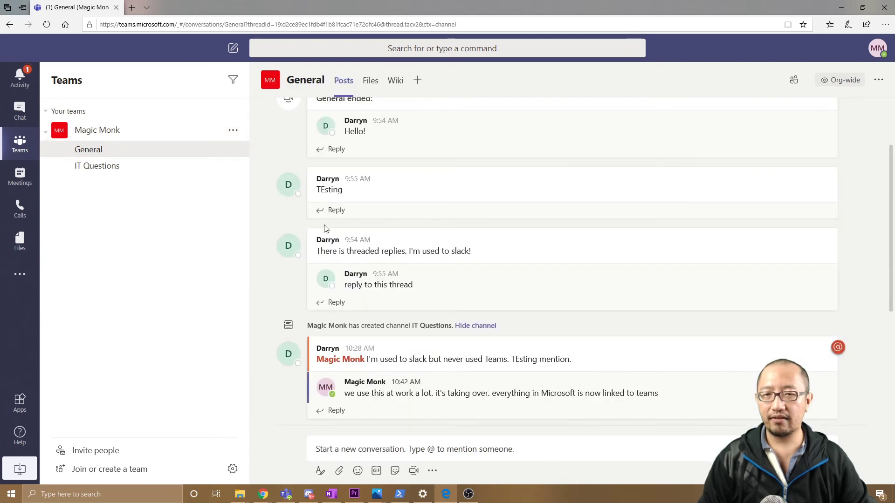
click(418, 81)
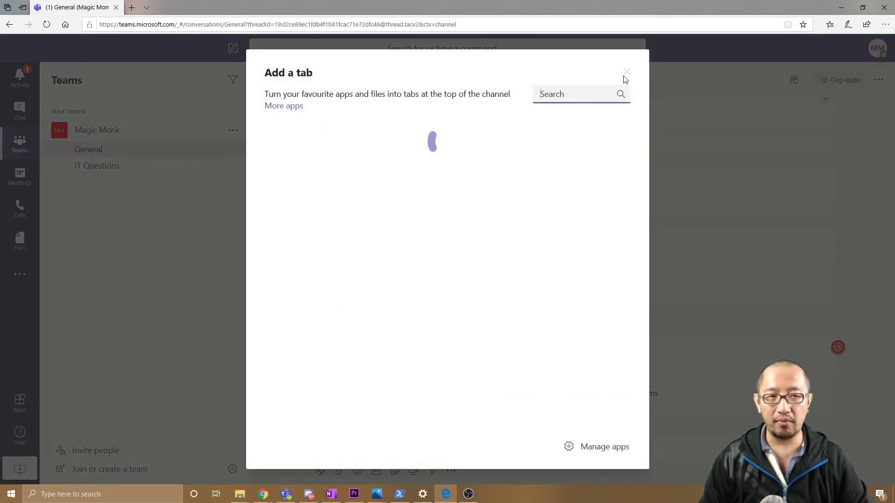
click(627, 72)
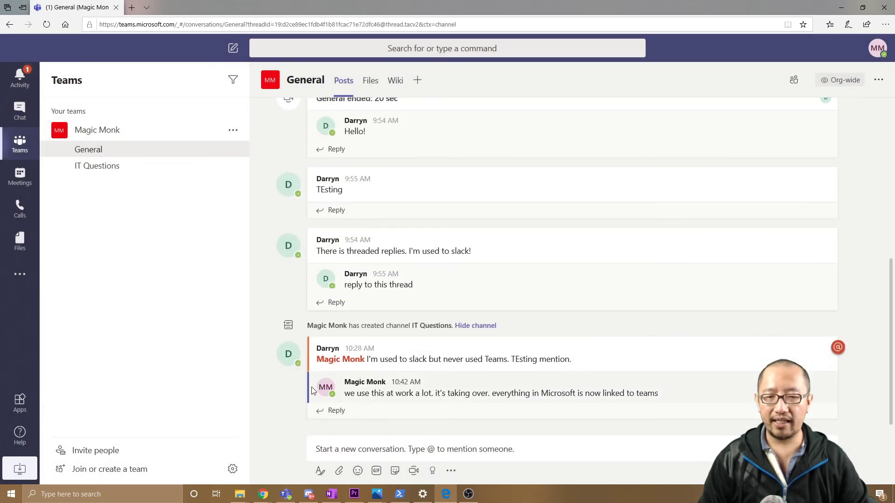
mouse_move(309, 357)
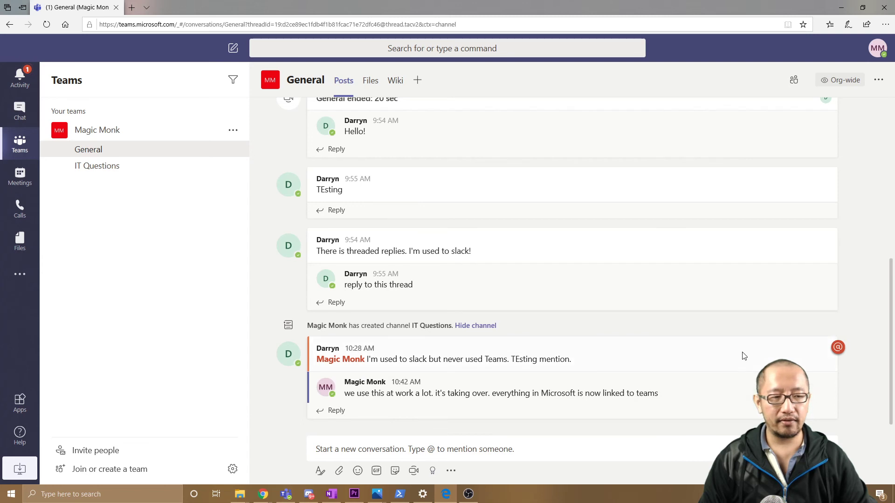
Open the IT Questions channel and read the colleague's reply to the SSD and HD question.
click(119, 168)
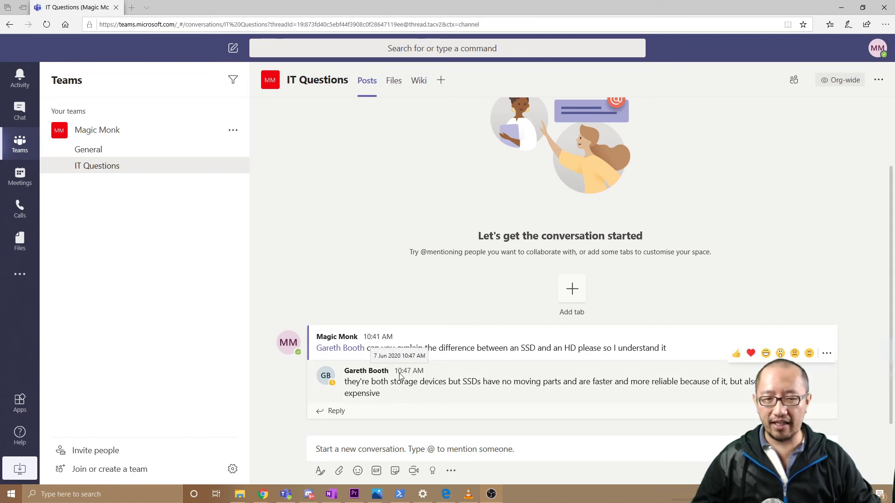
drag(399, 371, 382, 385)
click(419, 375)
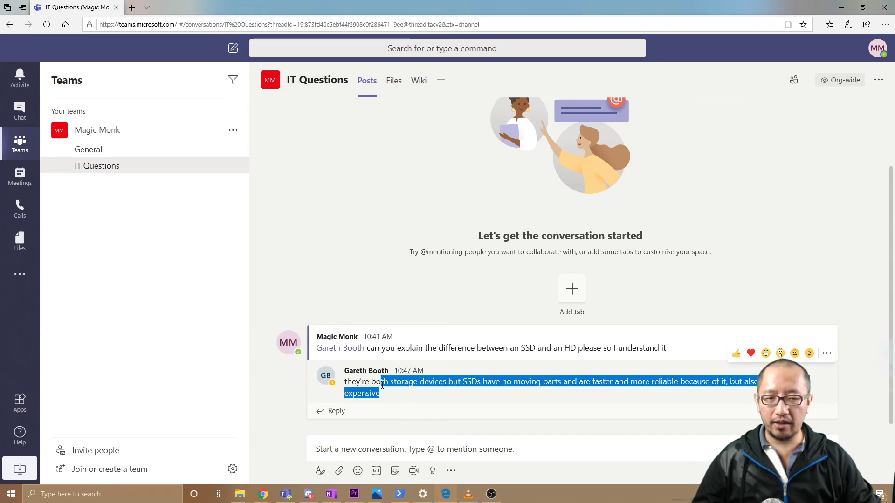
Post the reply "thank you" to the colleague's SSD and HD explanation in the IT Questions thread.
click(396, 385)
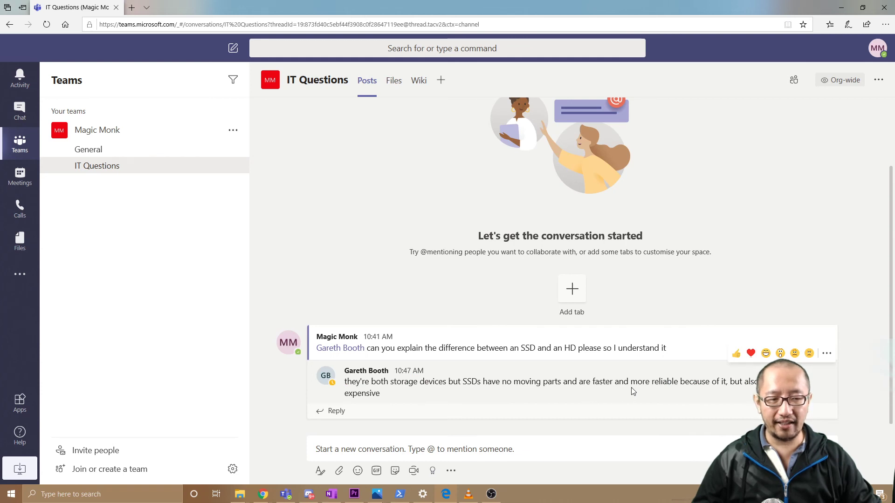
drag(661, 391, 747, 385)
click(746, 385)
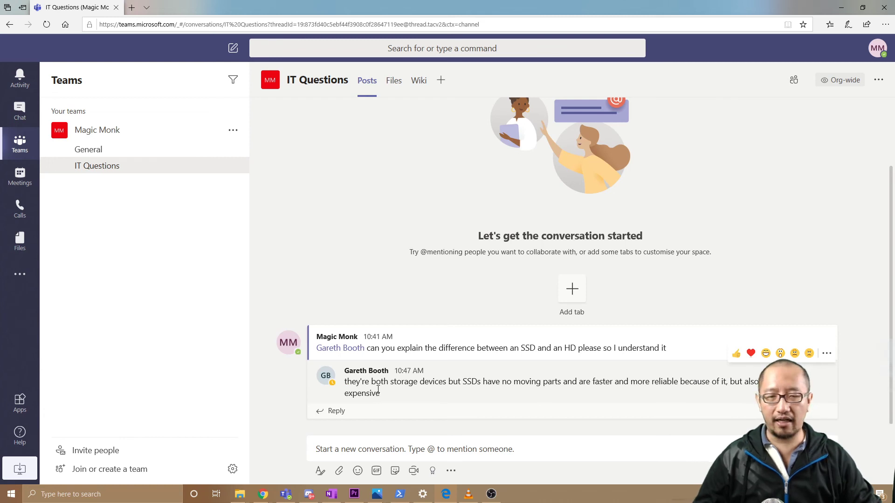
click(383, 414)
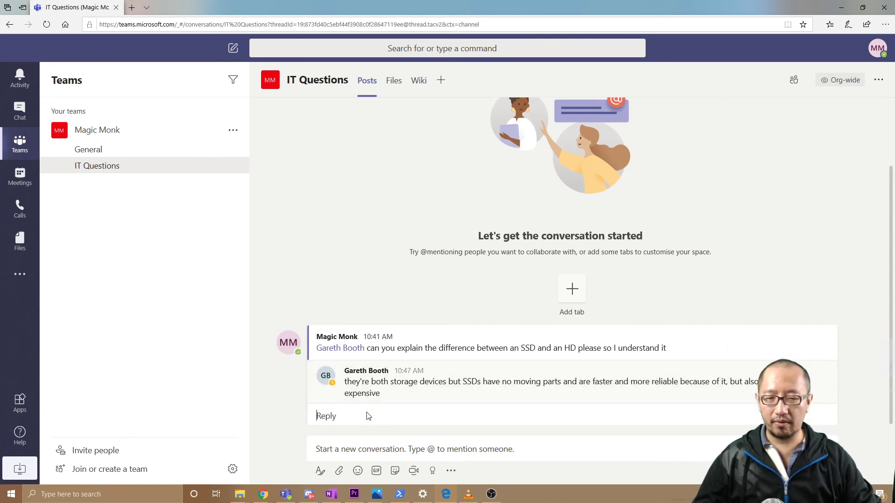
text(Thank you)
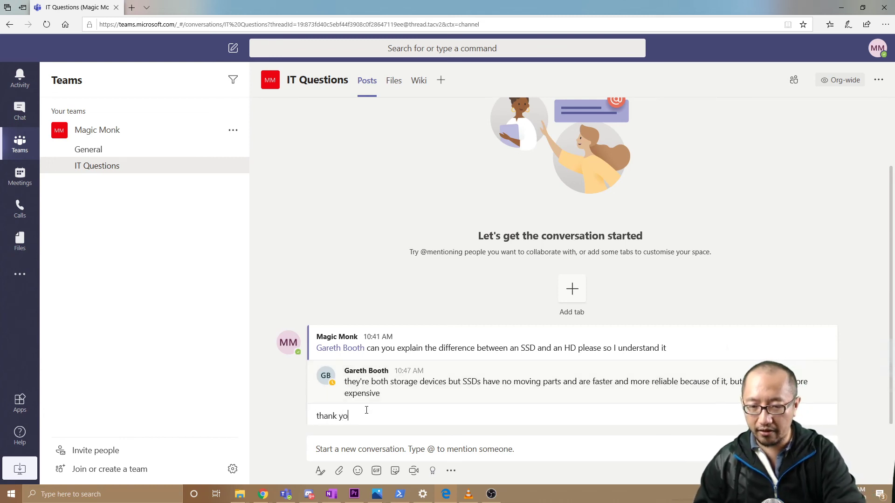
key(Return)
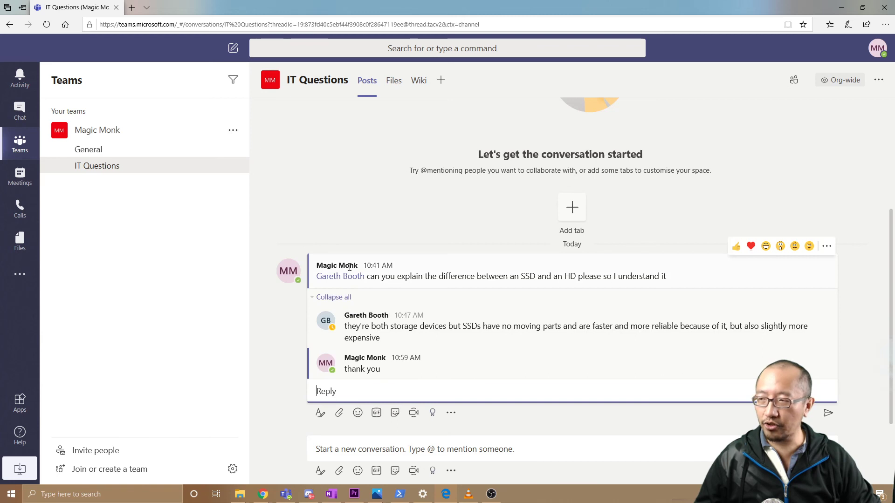
Collapse and expand the replies under the SSD and HD question, leaving the thread collapsed.
click(316, 297)
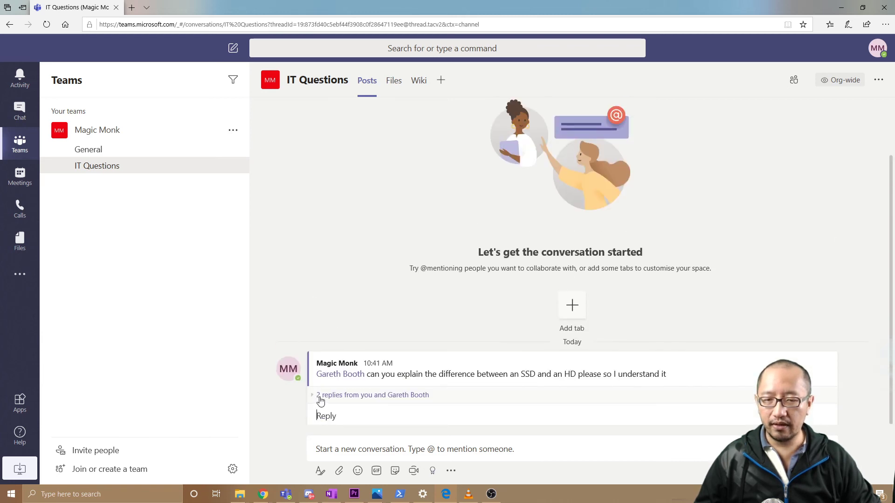
click(318, 396)
click(317, 397)
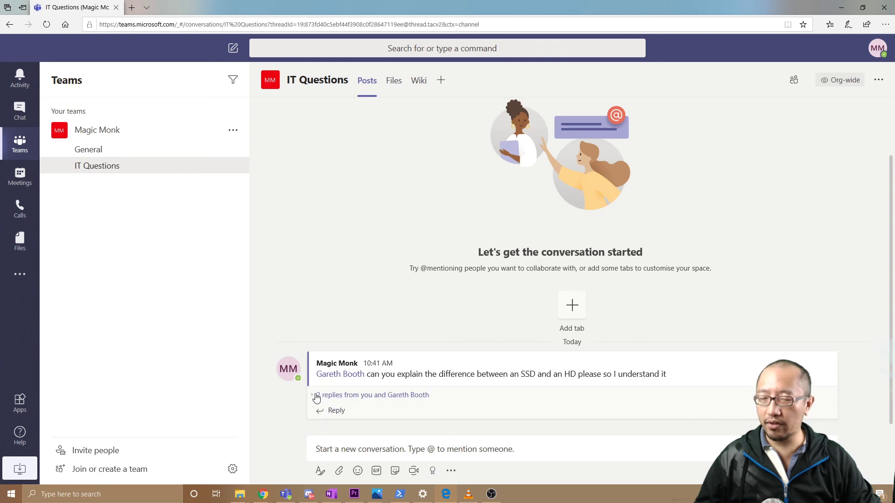
click(316, 396)
click(314, 397)
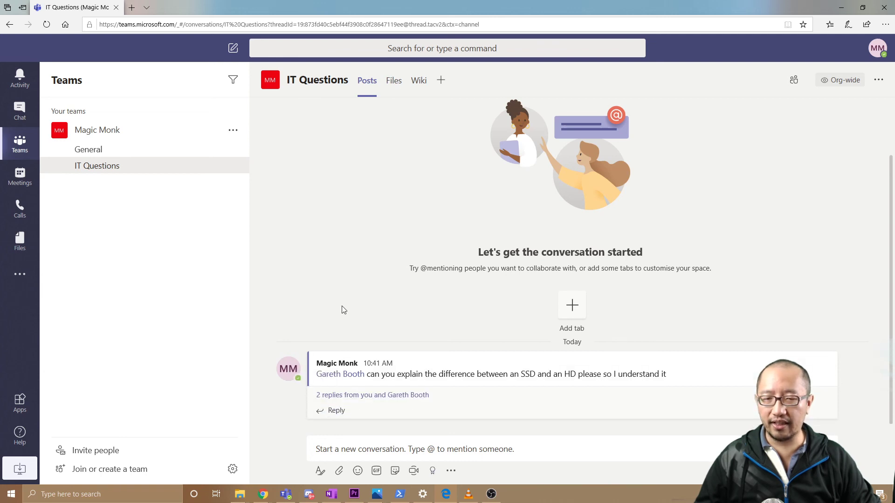
View the General channel's posts, then return to IT Questions and collapse the replies to the SSD and HD question.
click(90, 149)
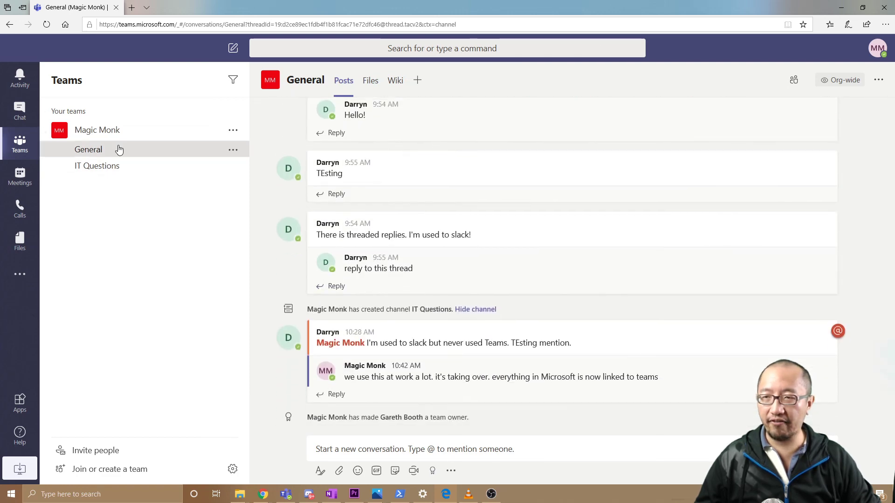
click(115, 166)
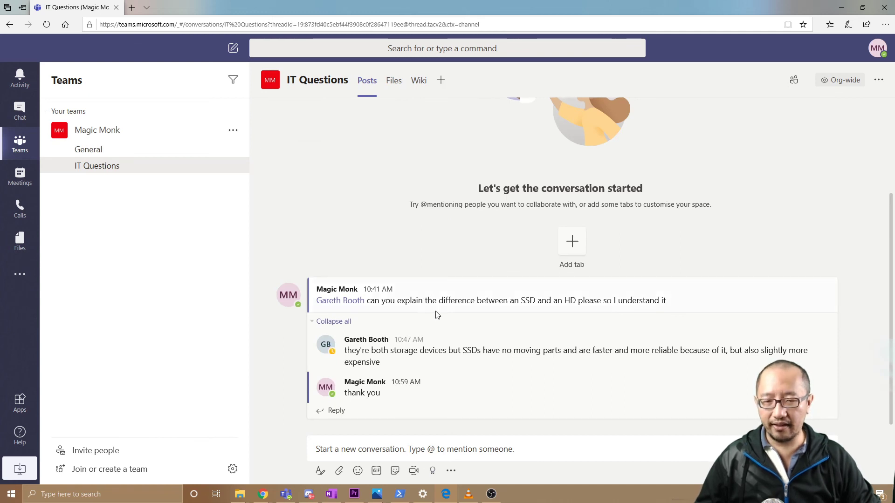
mouse_move(439, 316)
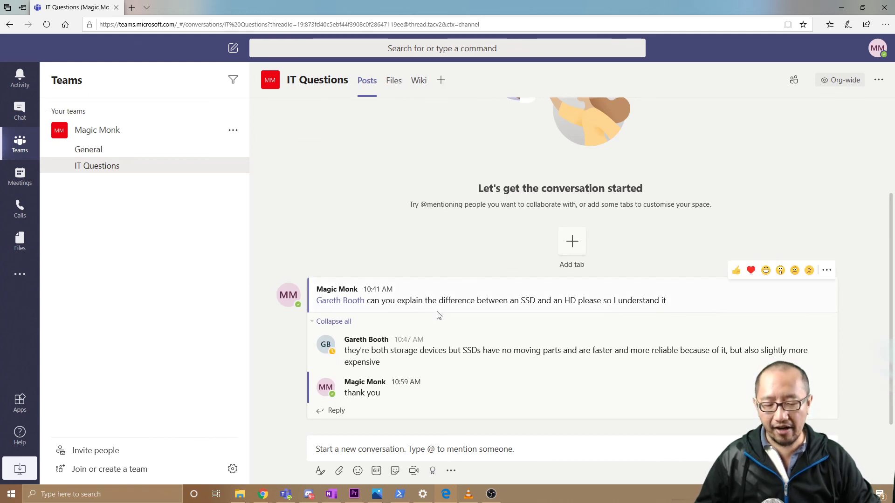
click(332, 322)
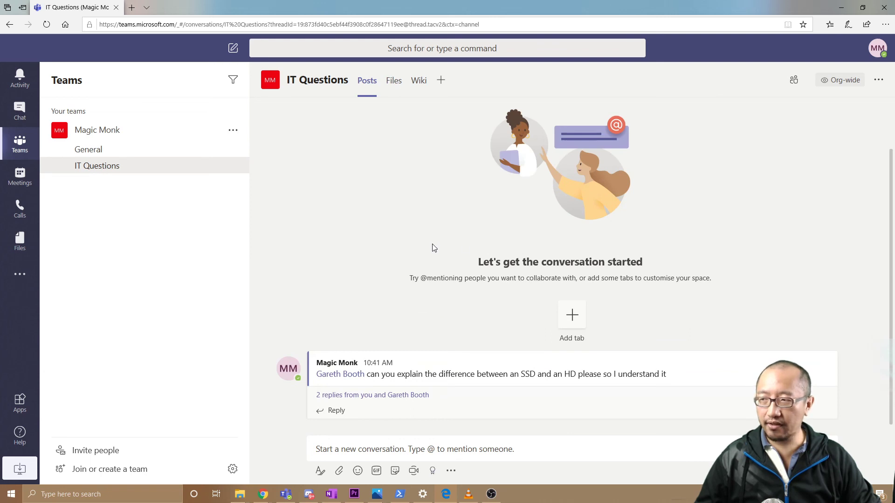